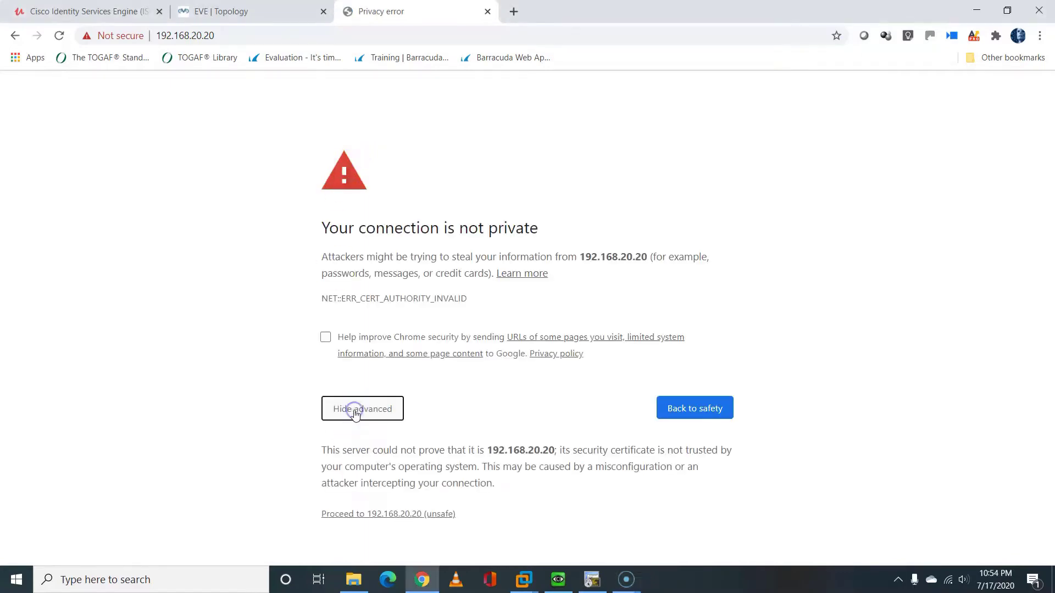
Proceed past Chrome's certificate warning to the unsafe site 192.168.20.20
click(392, 515)
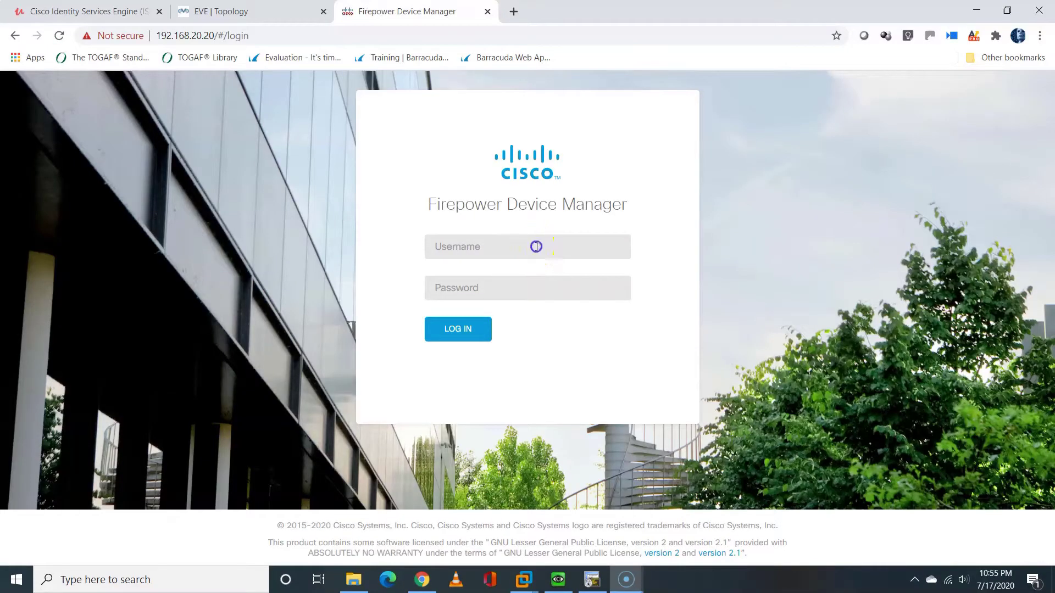
Log in to Firepower Device Manager with the admin account credentials
text(admin)
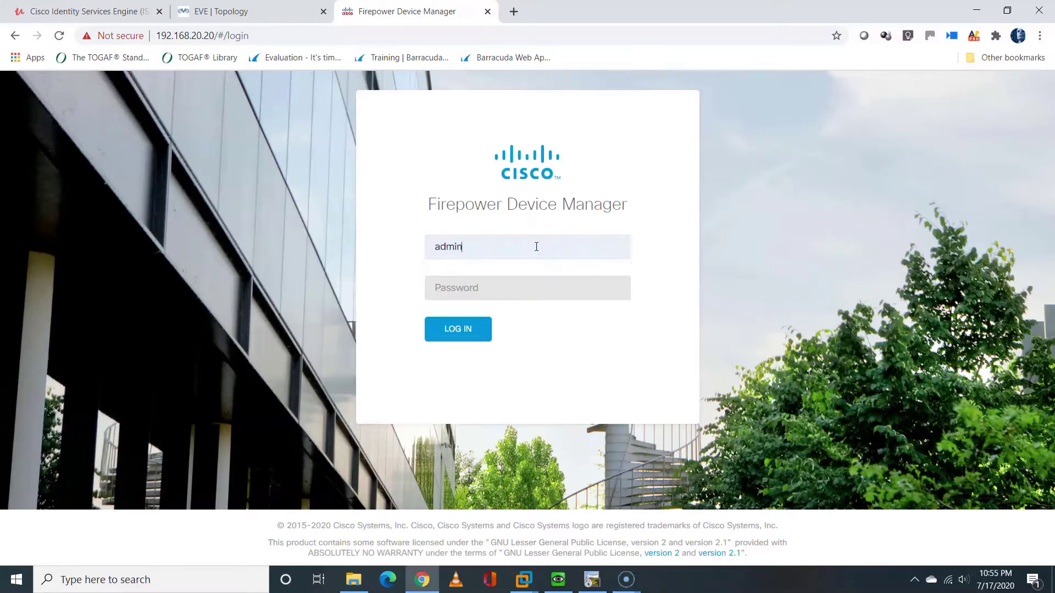
text(Ad)
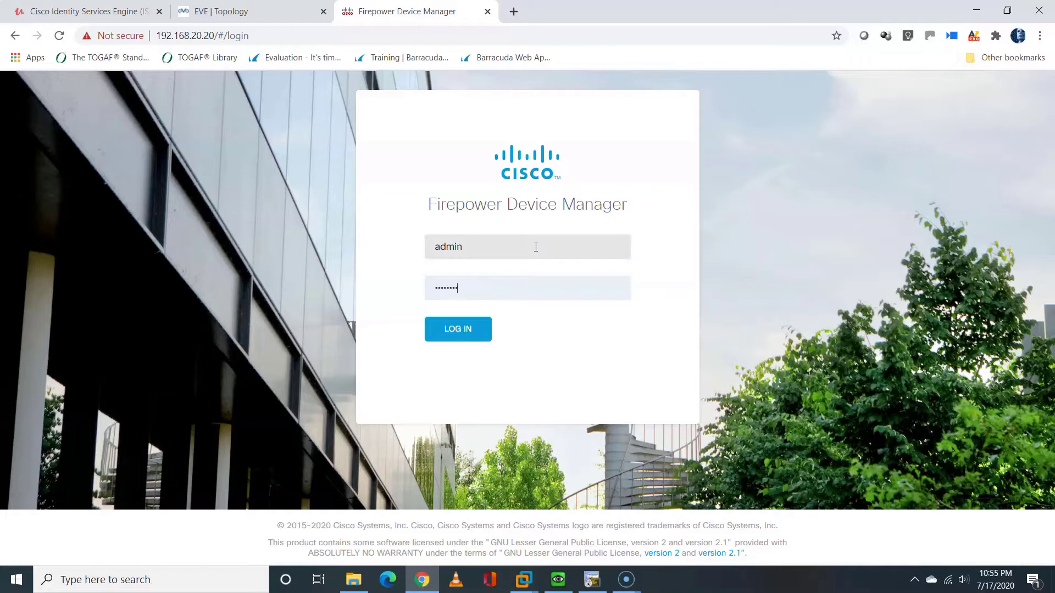
click(468, 329)
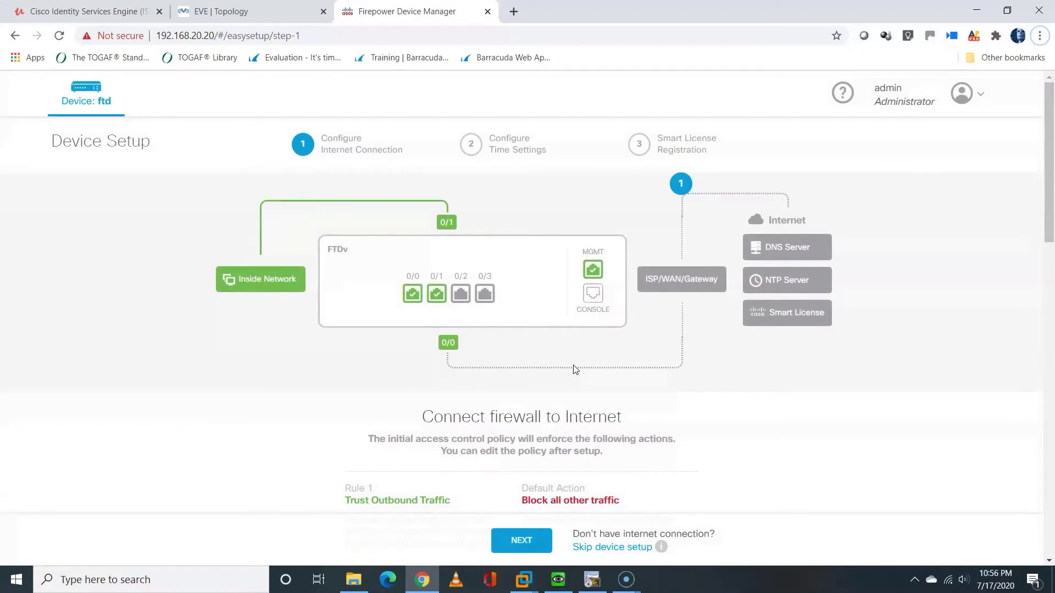
Skip the device setup wizard and confirm starting the 90-day evaluation
click(611, 547)
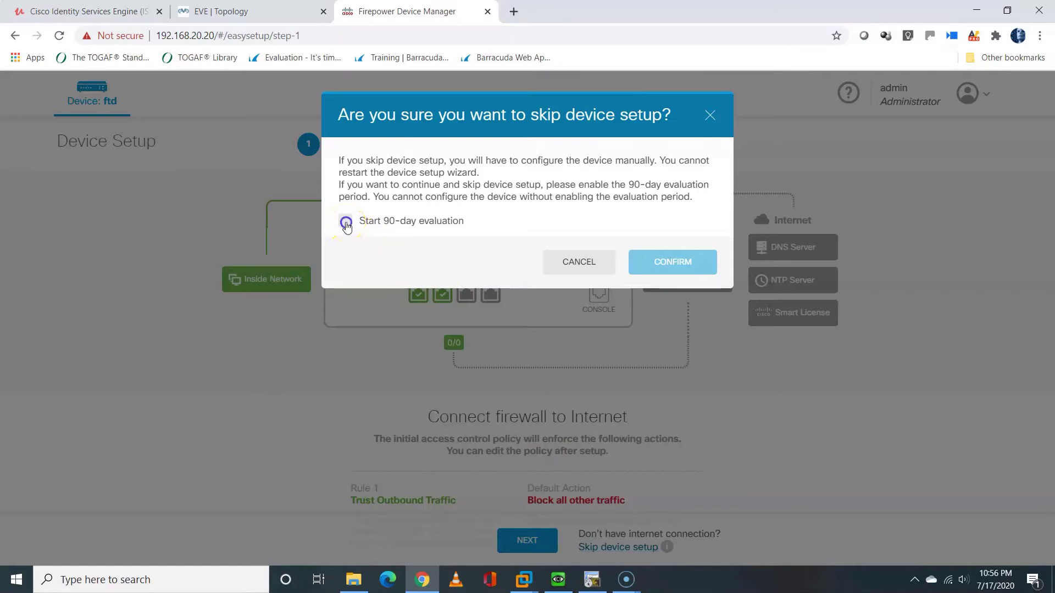
click(346, 223)
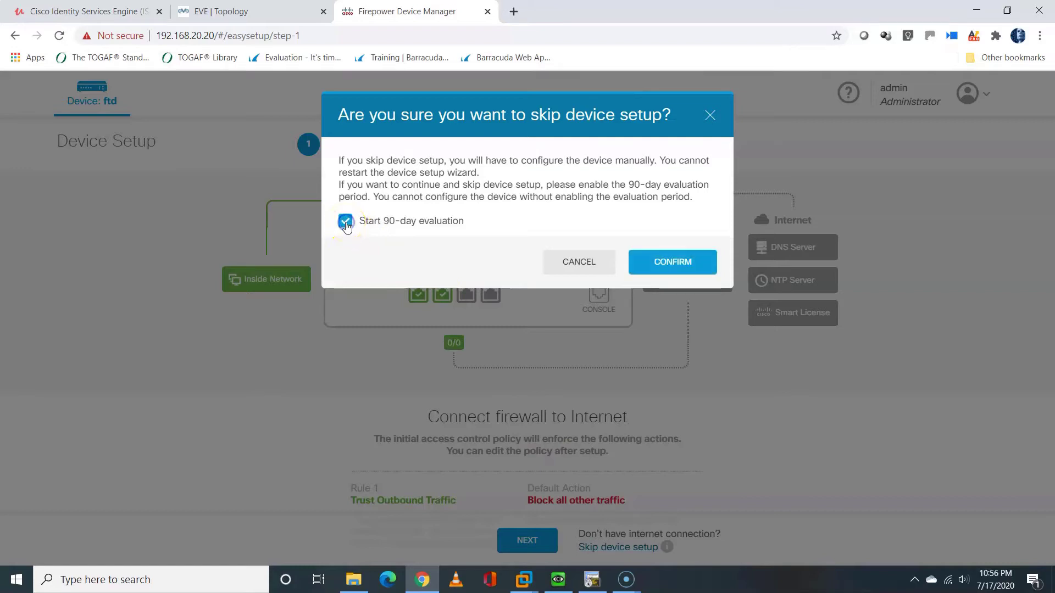
click(682, 263)
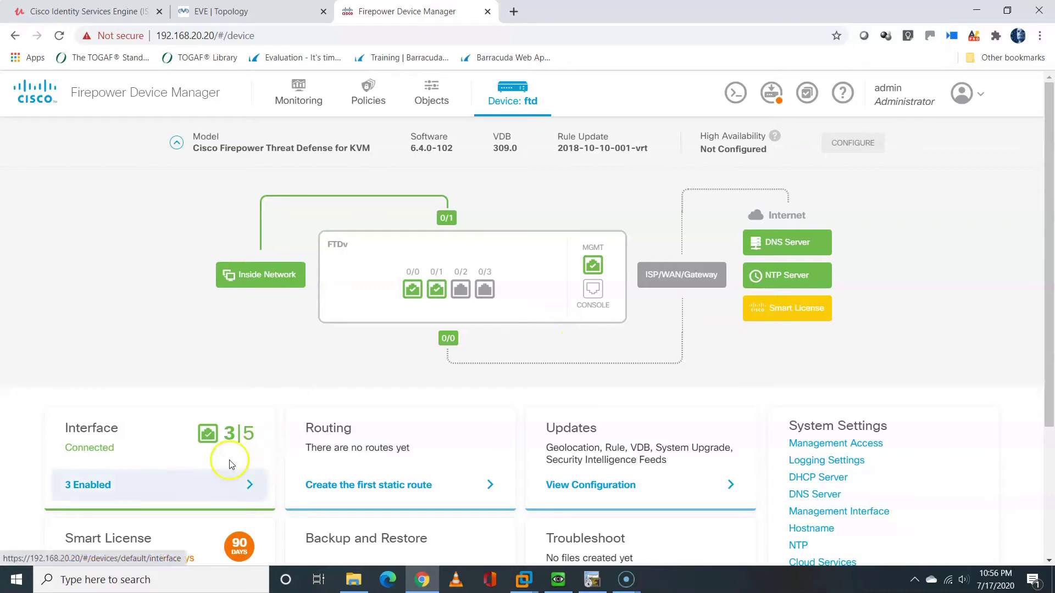
Open GigabitEthernet0/0 from the Interfaces list and rename it from outside to in
click(249, 483)
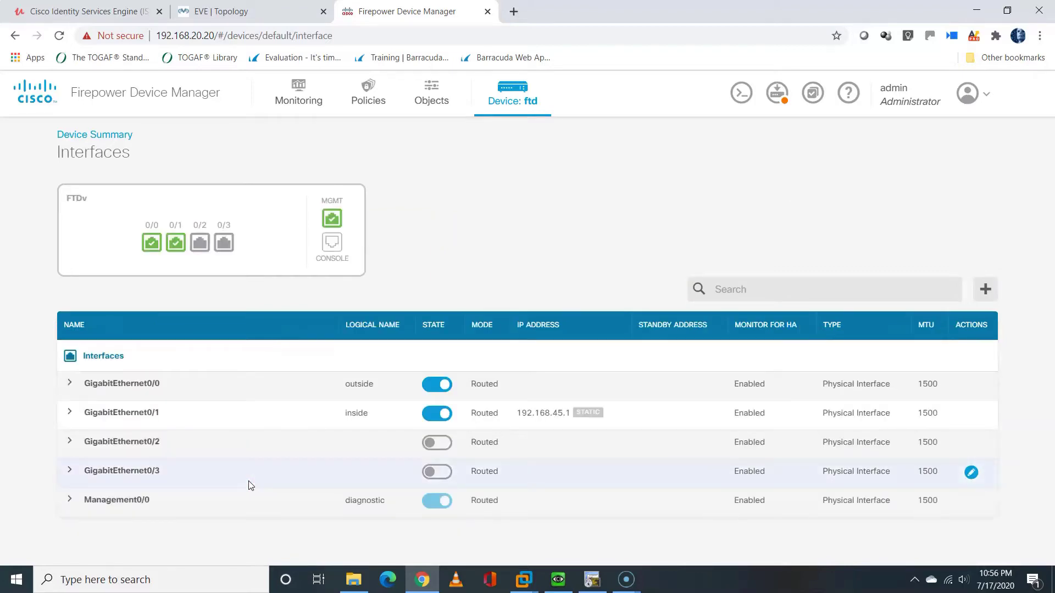
click(484, 294)
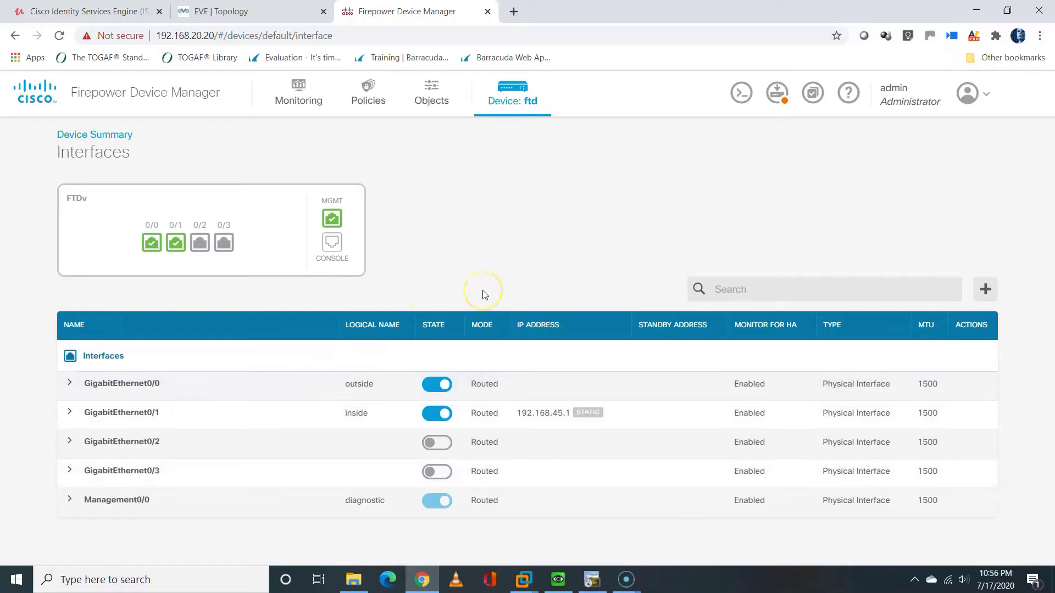
mouse_move(630, 400)
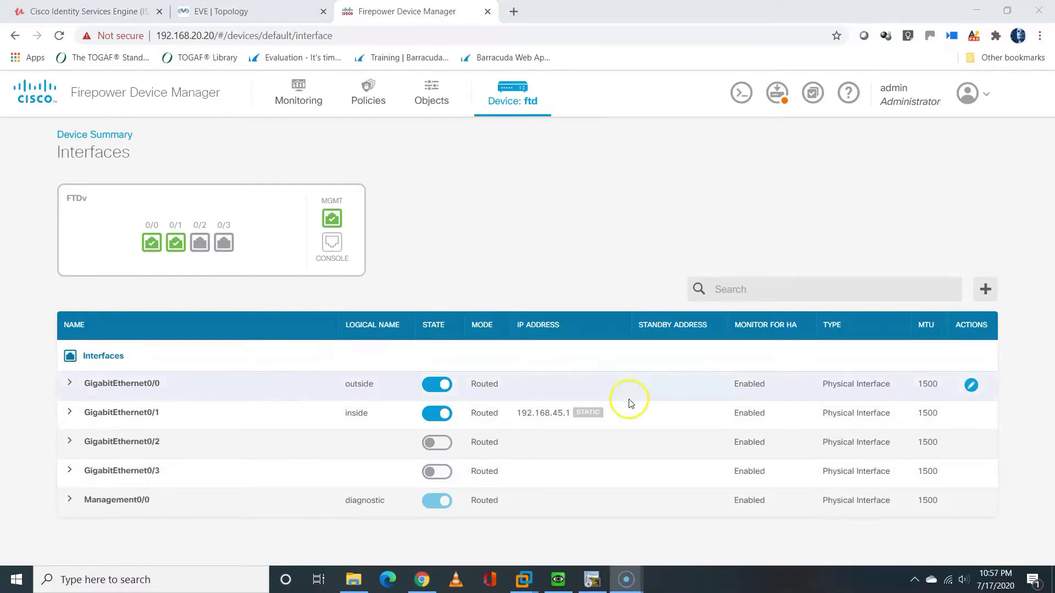
click(972, 386)
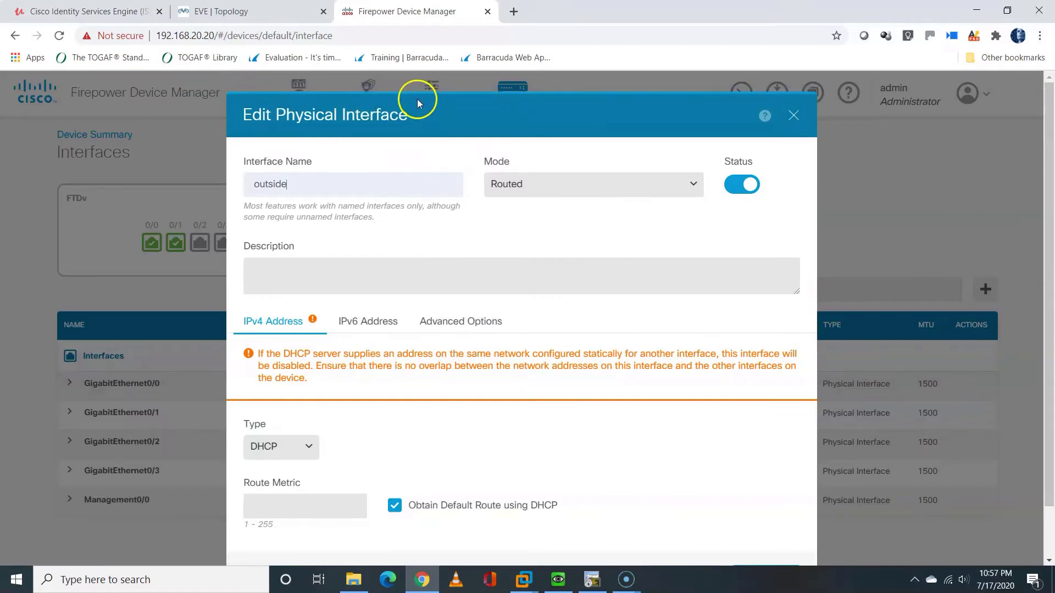
drag(330, 183, 211, 183)
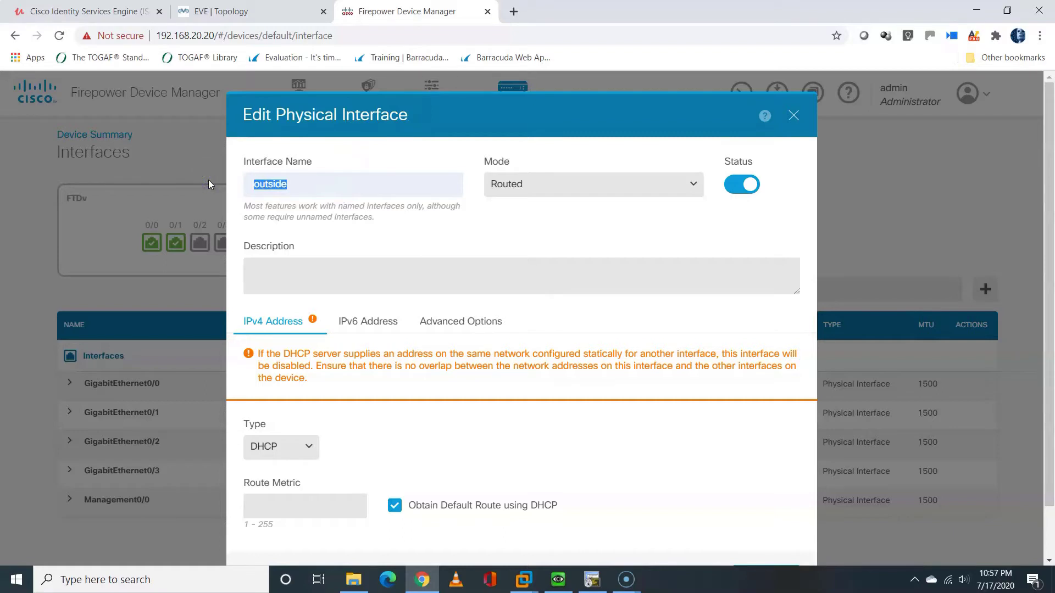
click(208, 180)
click(301, 188)
drag(301, 189, 252, 188)
text(in)
Set the interface's IPv4 type to Static with address 10.10.20.20
click(309, 444)
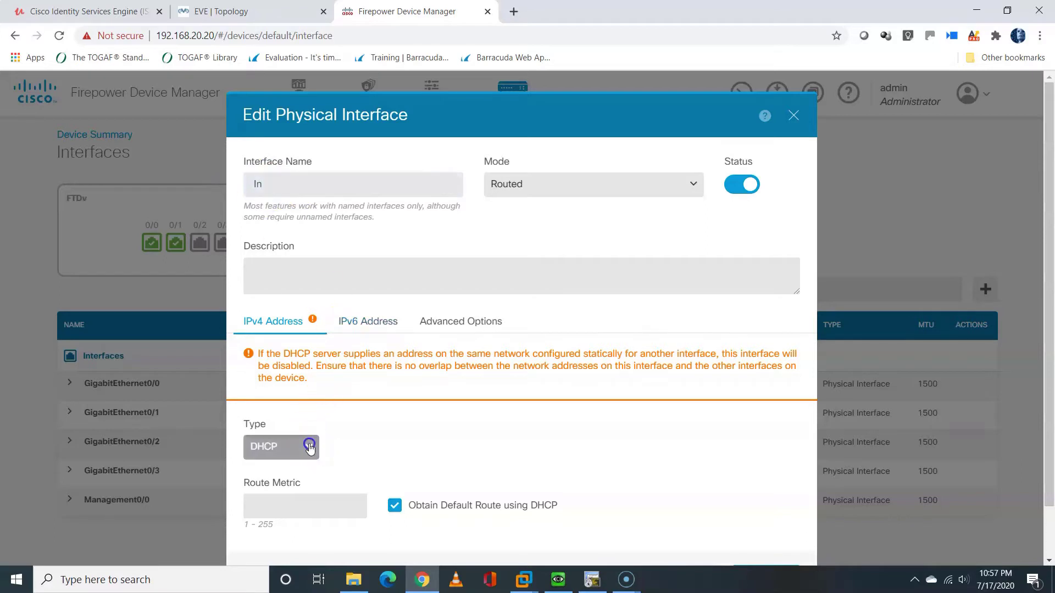
click(294, 476)
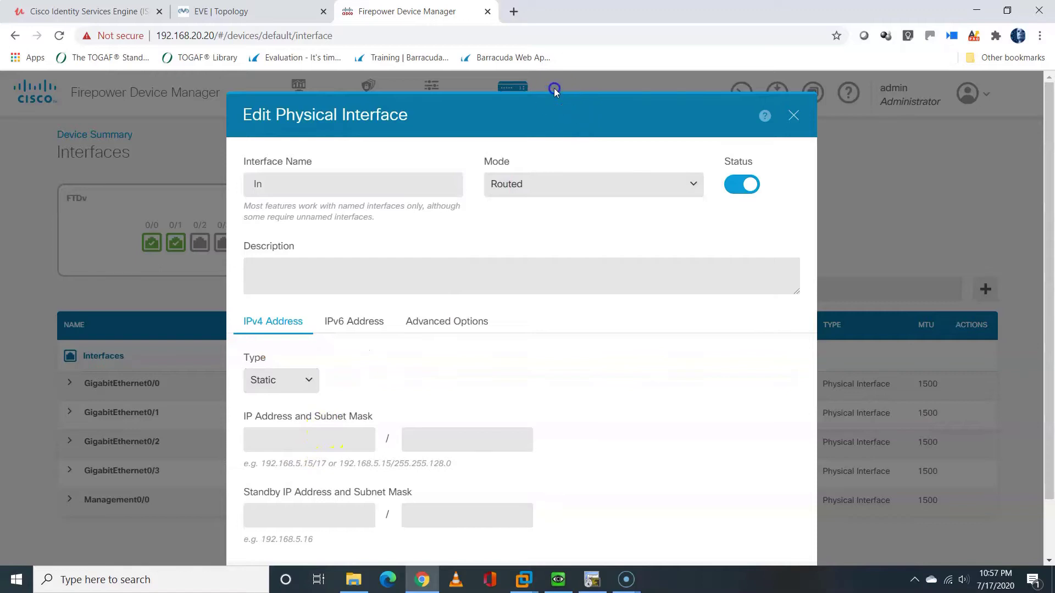
key(ctrl+a)
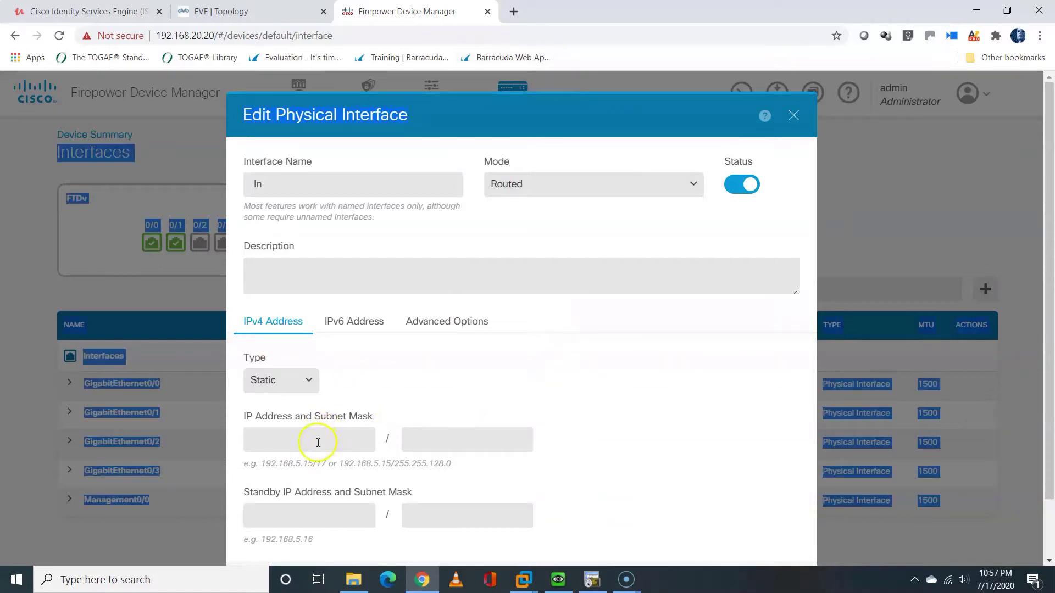
click(318, 443)
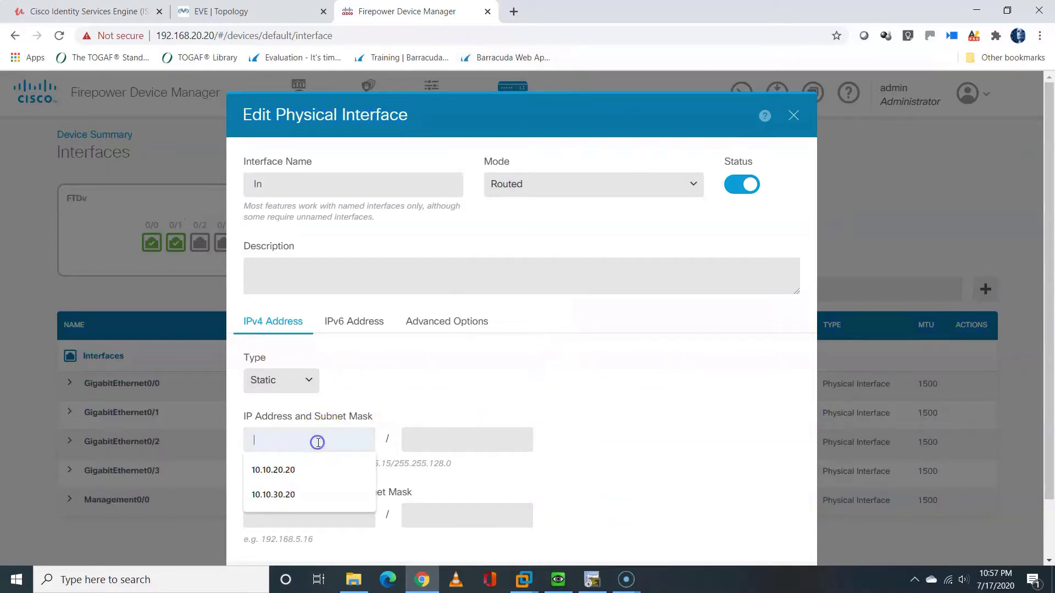
click(236, 11)
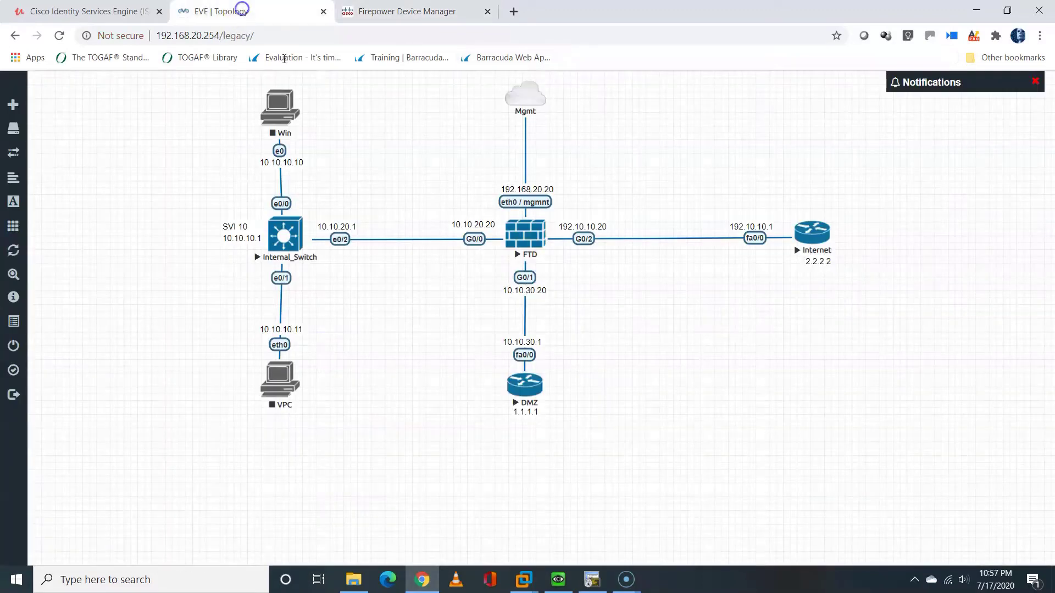
click(405, 9)
text(1)
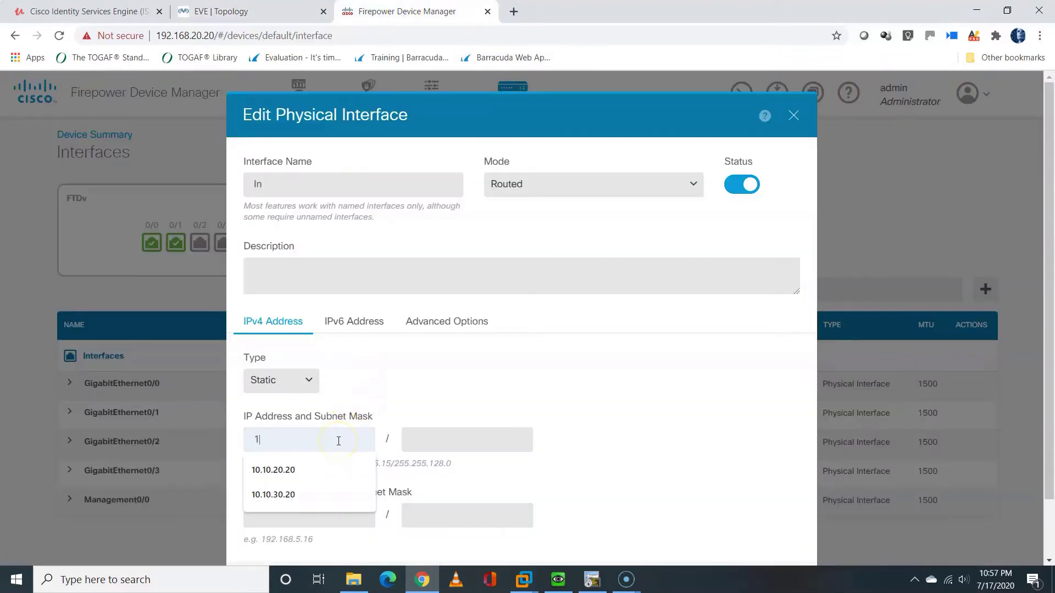
text(0.10.20.20)
click(308, 470)
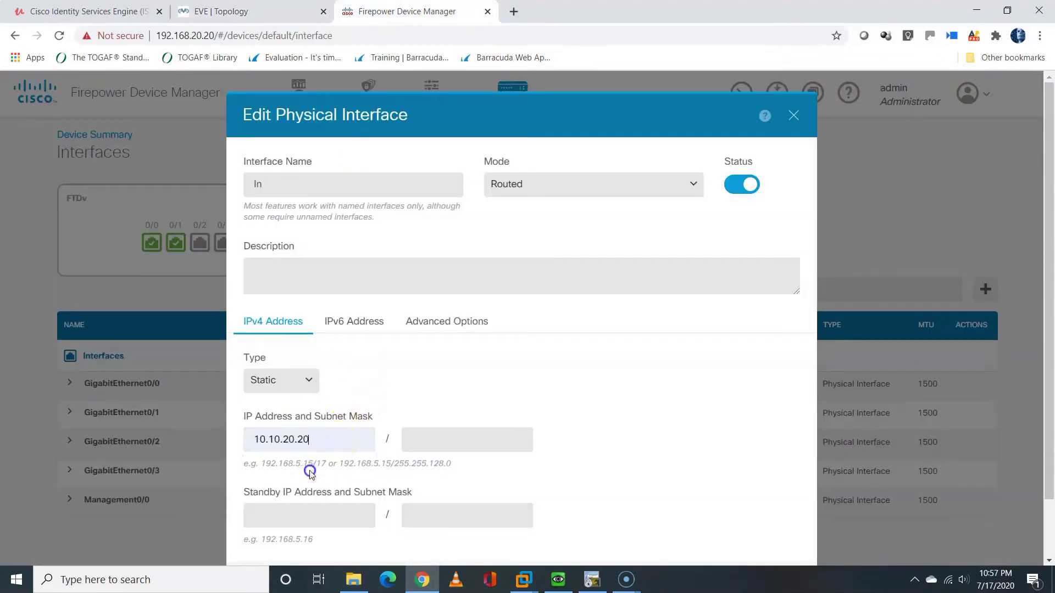
click(424, 446)
Enter the /24 subnet mask and try saving, which fails on the uppercase name
text(24)
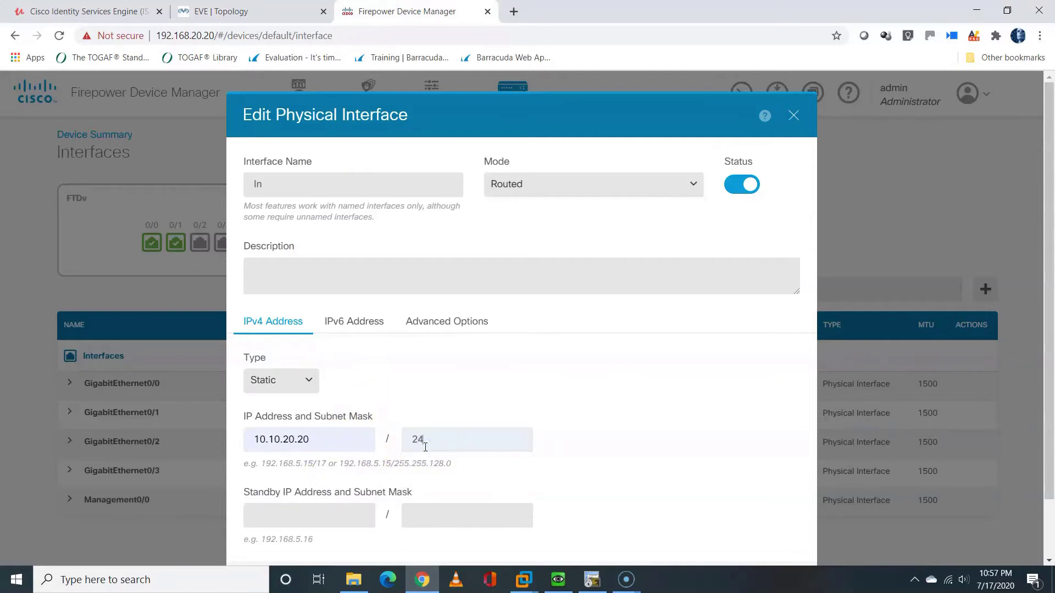
click(570, 380)
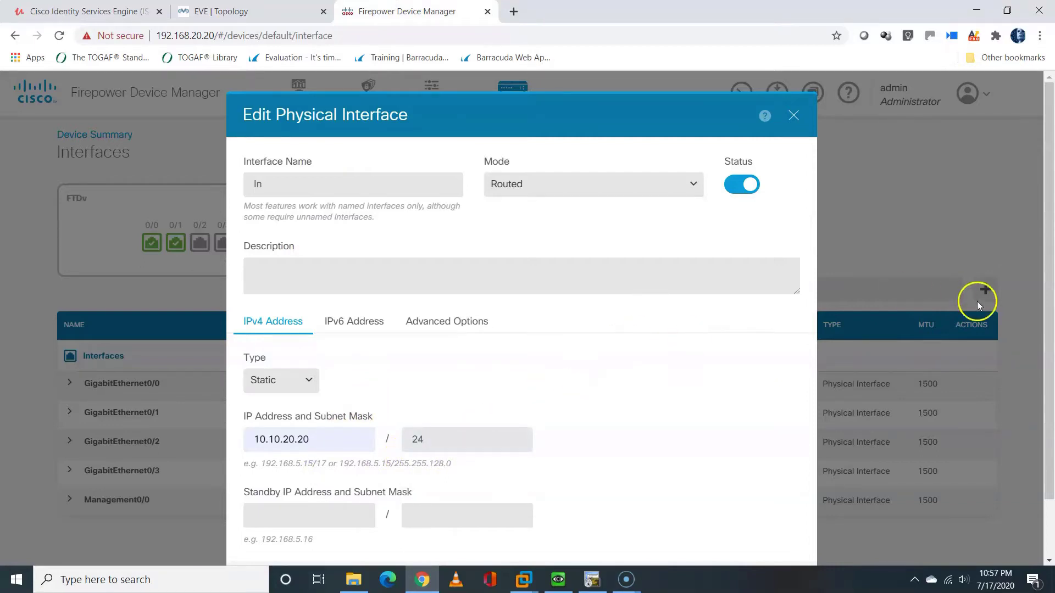
scroll(1046, 354, down, 2)
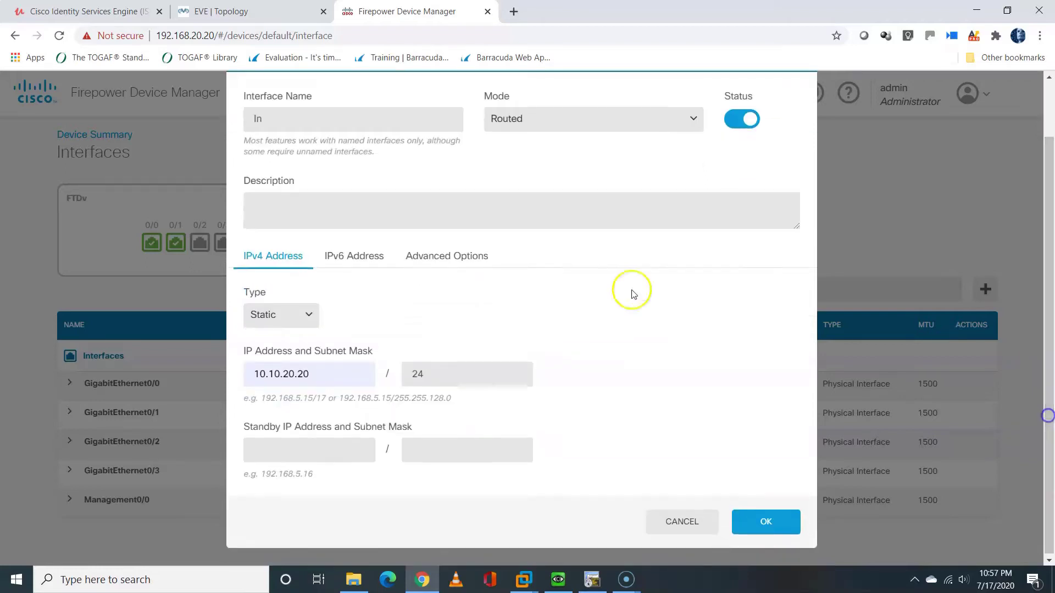
click(256, 120)
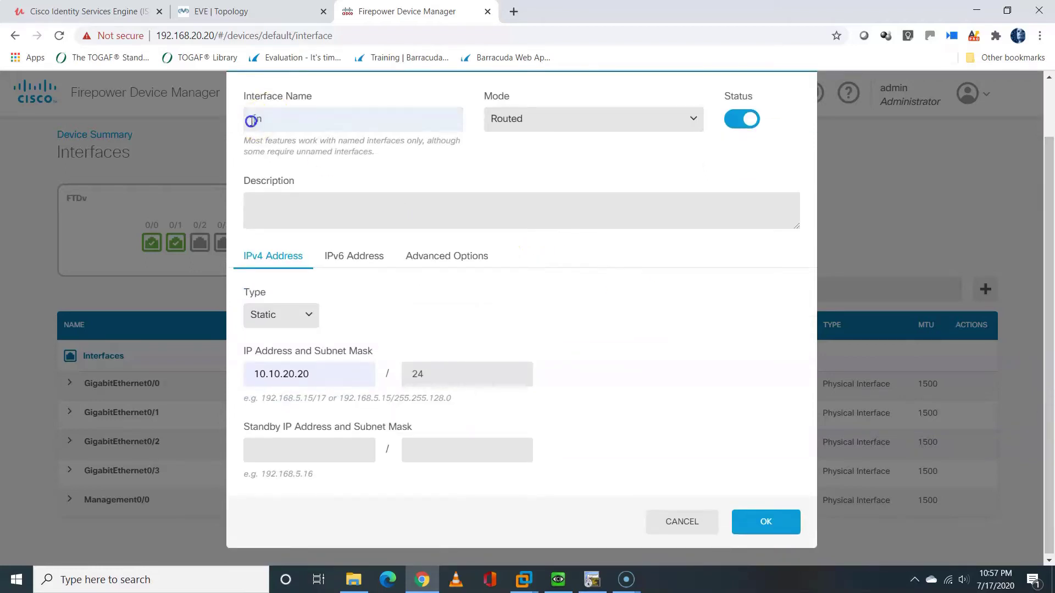
click(762, 522)
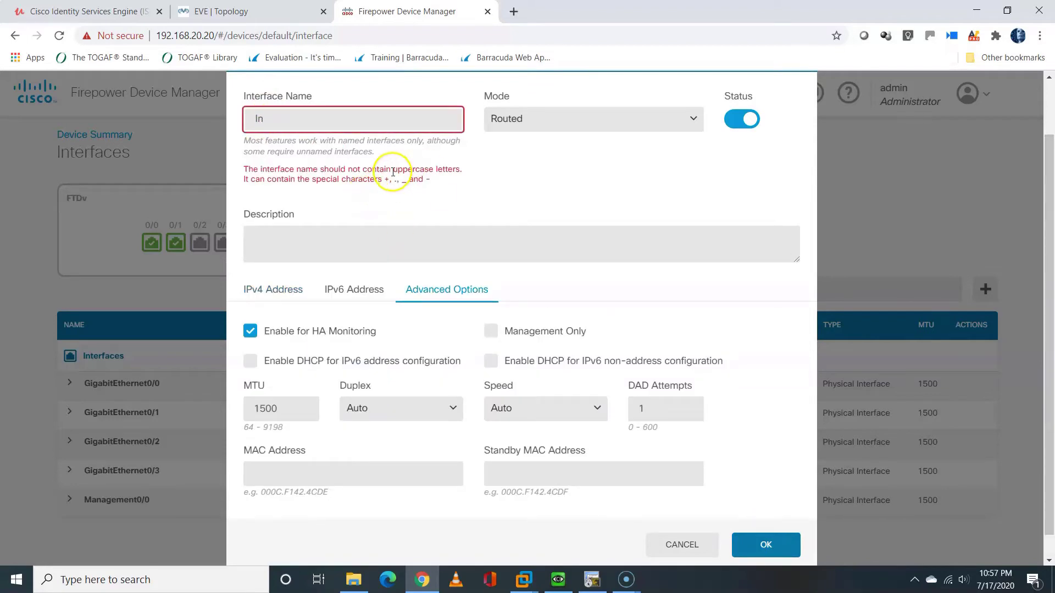
Rename the interface to lowercase 'in', turn off HA monitoring, and save it
drag(393, 170, 457, 169)
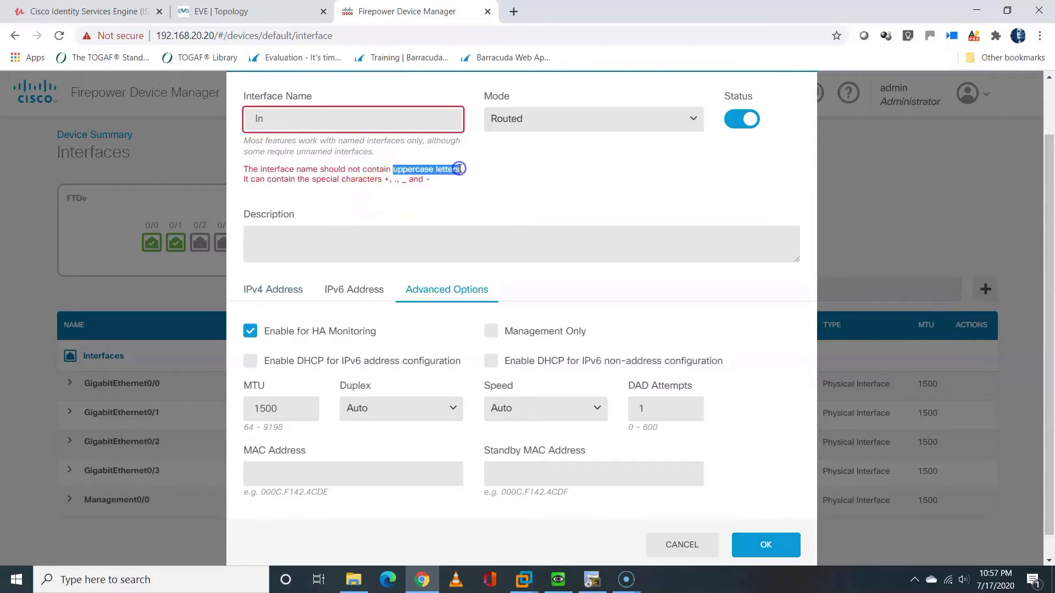
drag(287, 114, 240, 117)
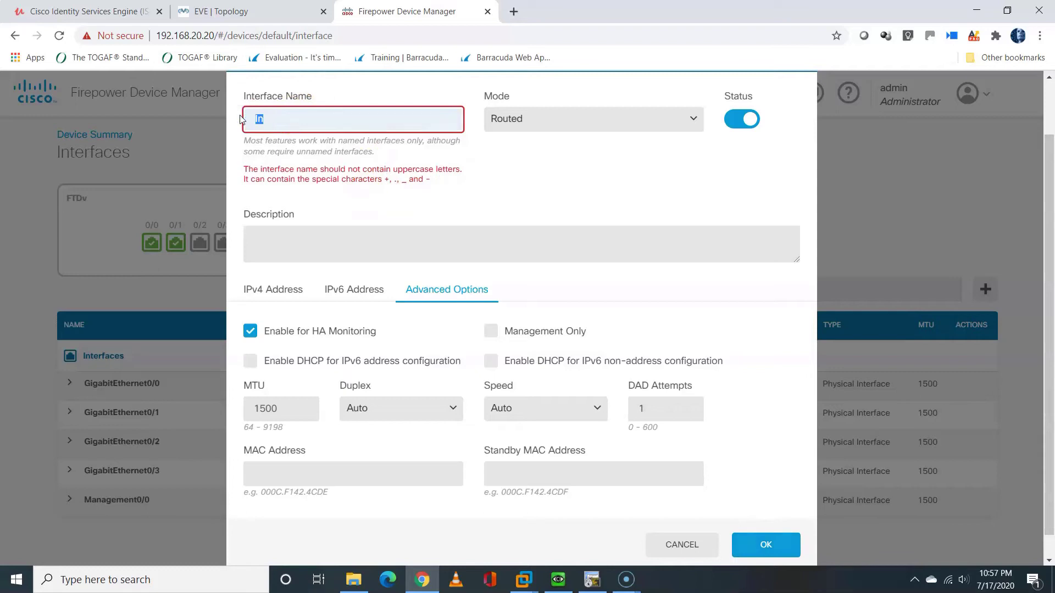
text(in)
click(538, 204)
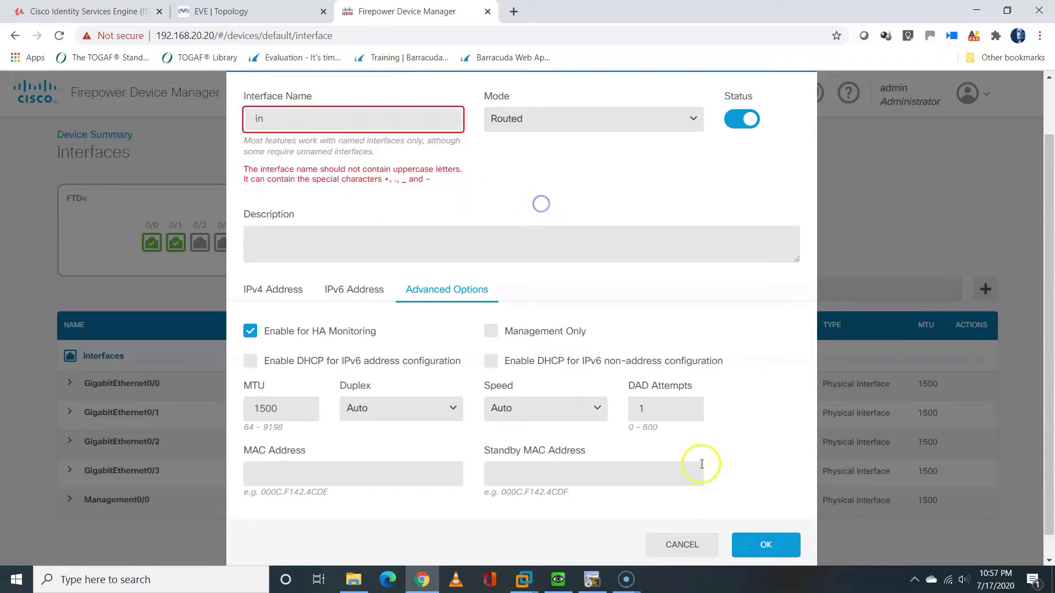
click(251, 335)
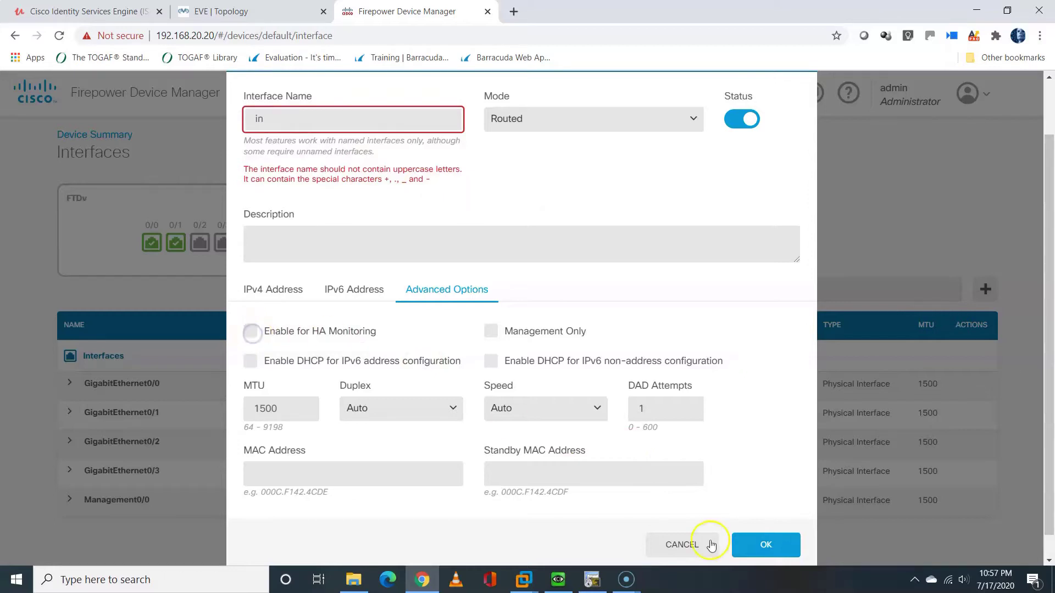
click(746, 544)
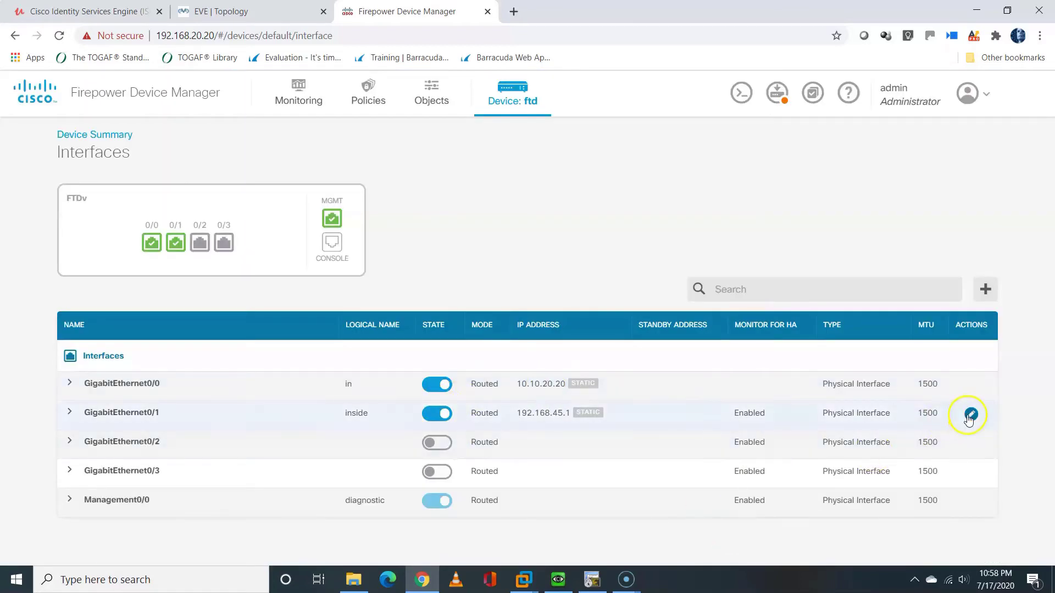
Open GigabitEthernet0/1 and rename it from inside to dmz
click(969, 413)
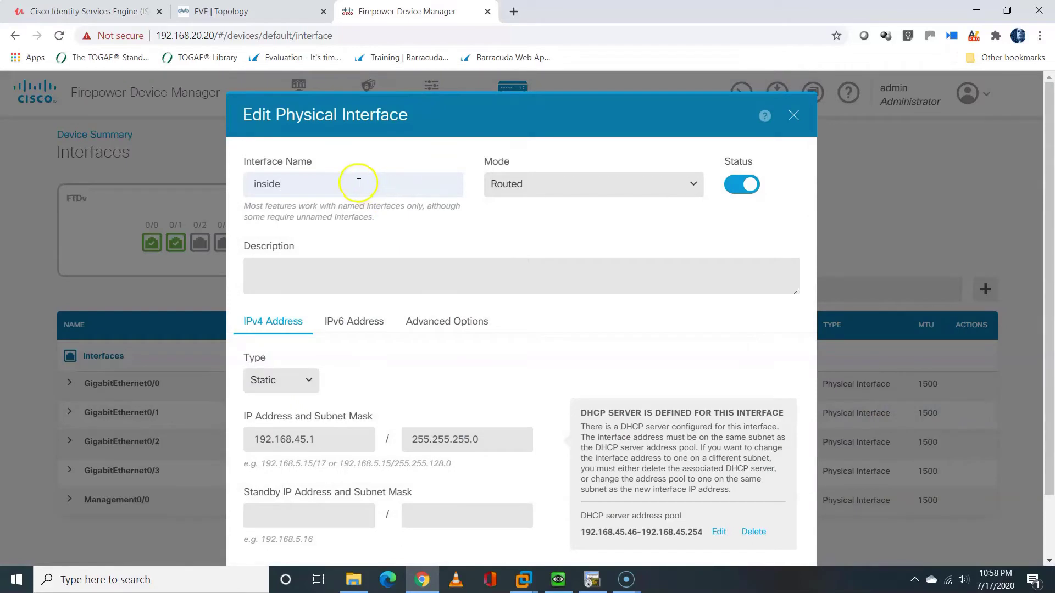
drag(356, 183, 202, 172)
text(dmz)
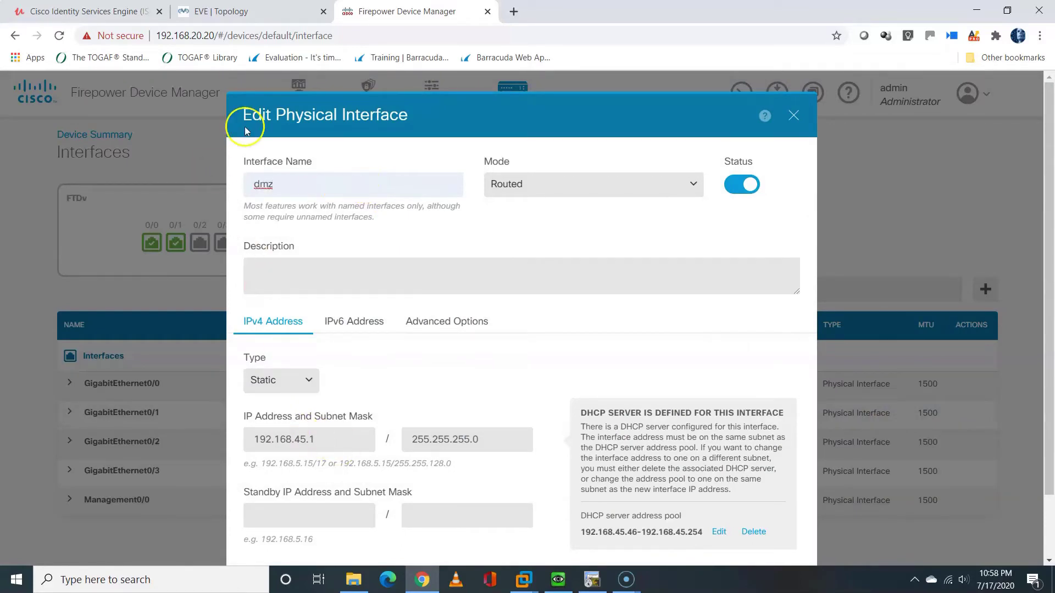
click(222, 16)
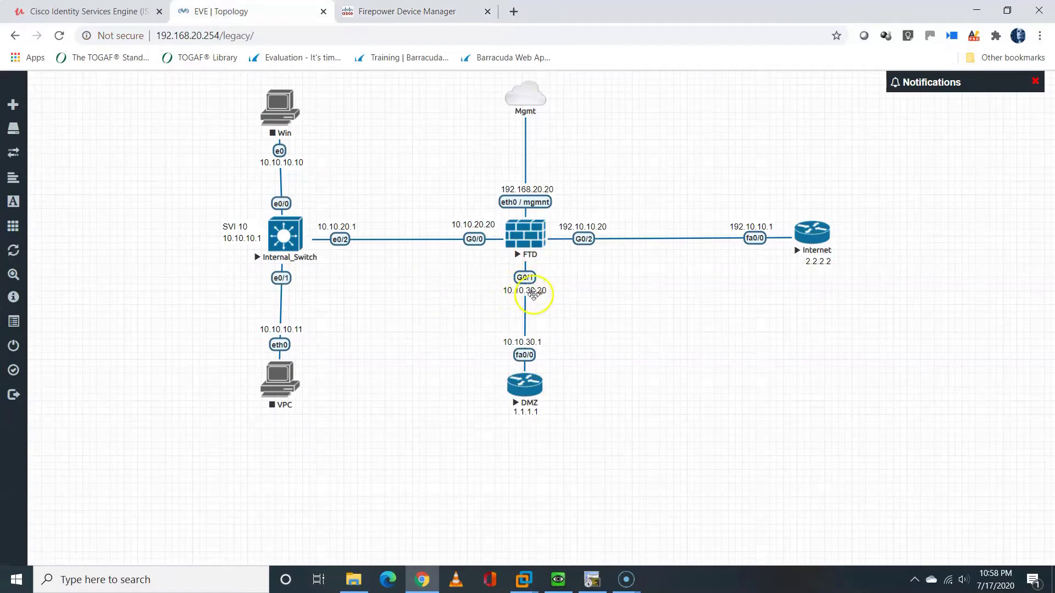
click(373, 13)
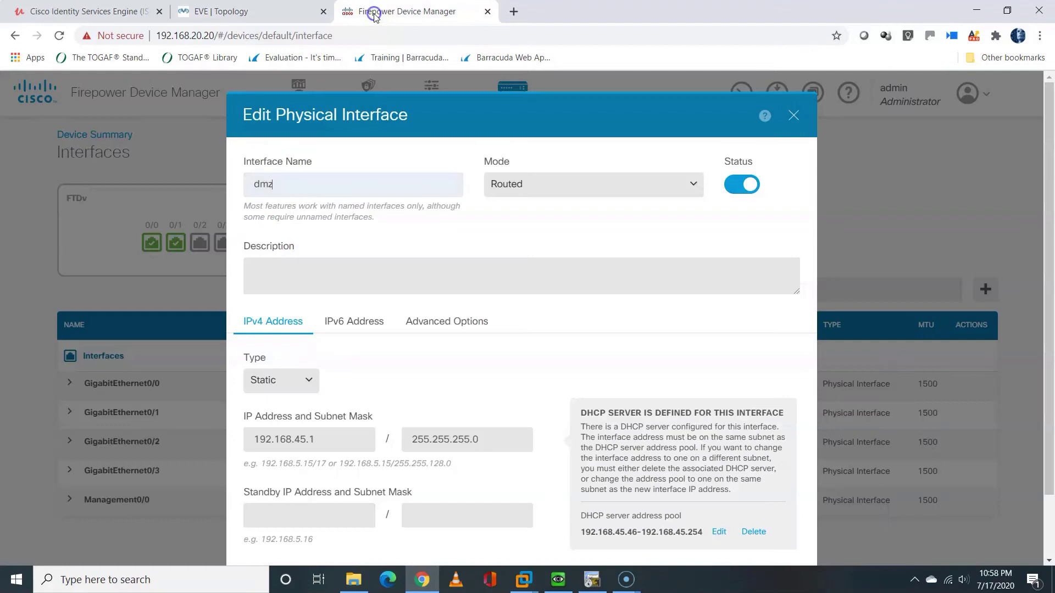
Set address 10.10.30.20 with mask 255.255.255.0 and save, triggering the DHCP pool error
double_click(269, 435)
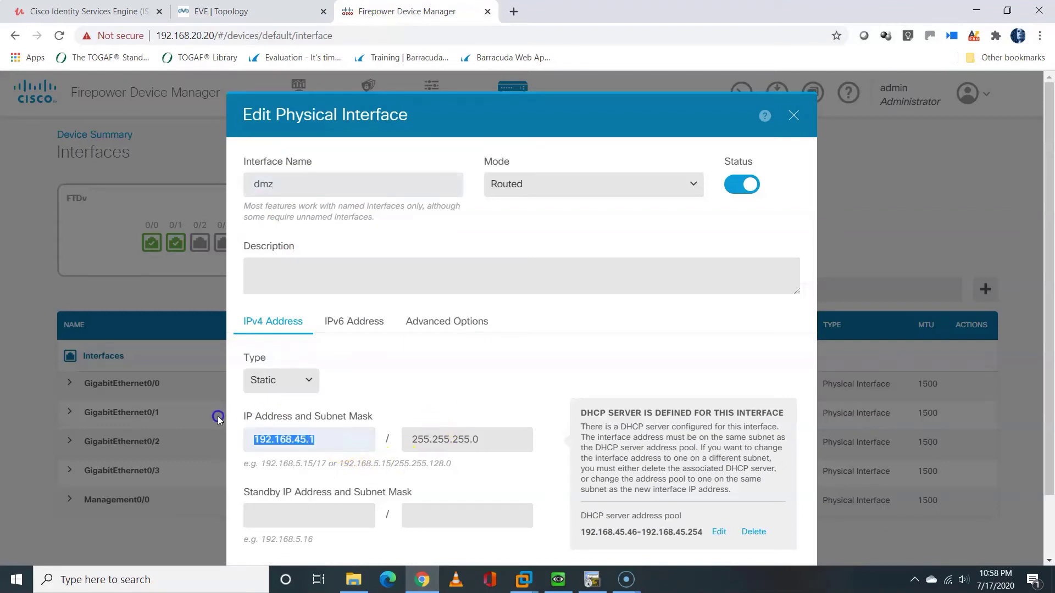
text(10.10)
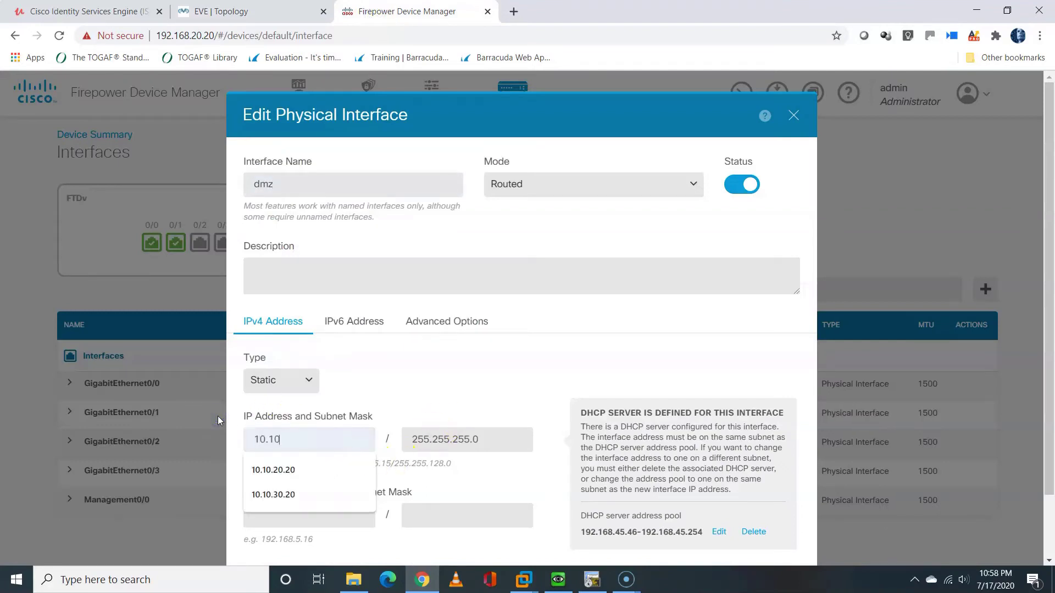
text(.30.20)
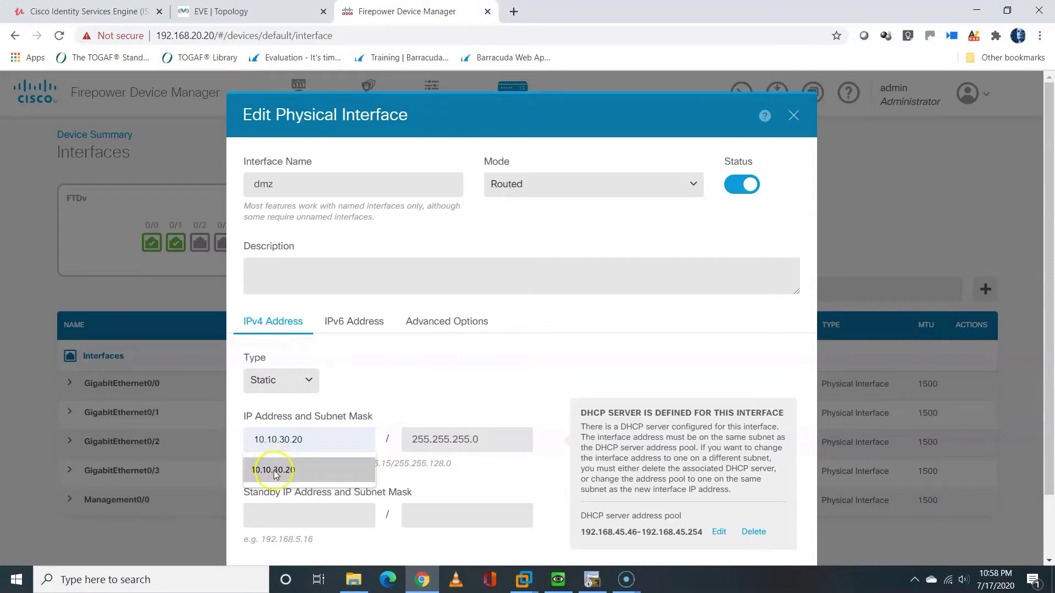
click(273, 470)
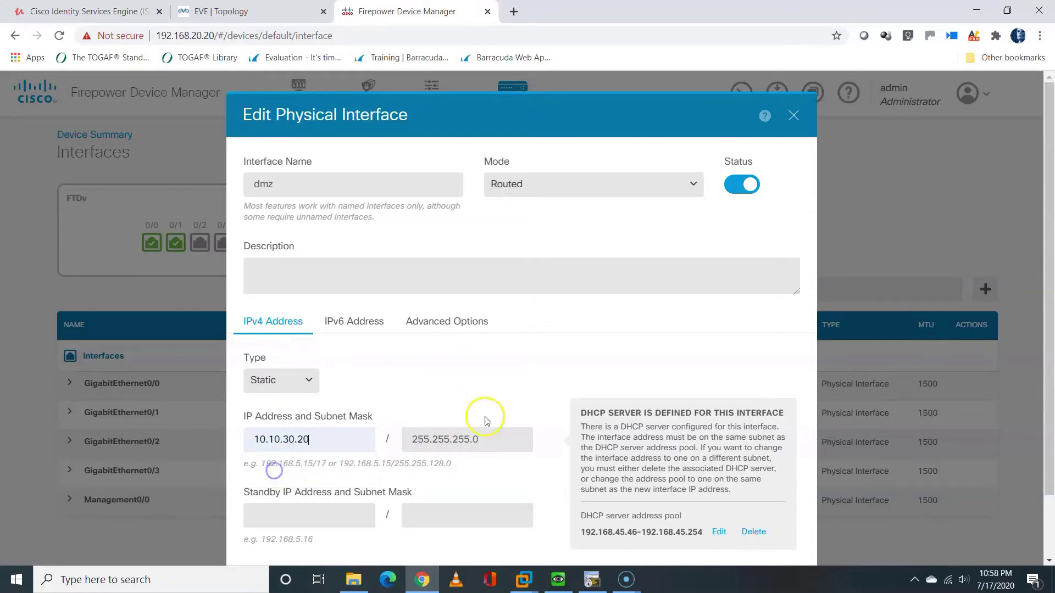
drag(493, 445, 411, 439)
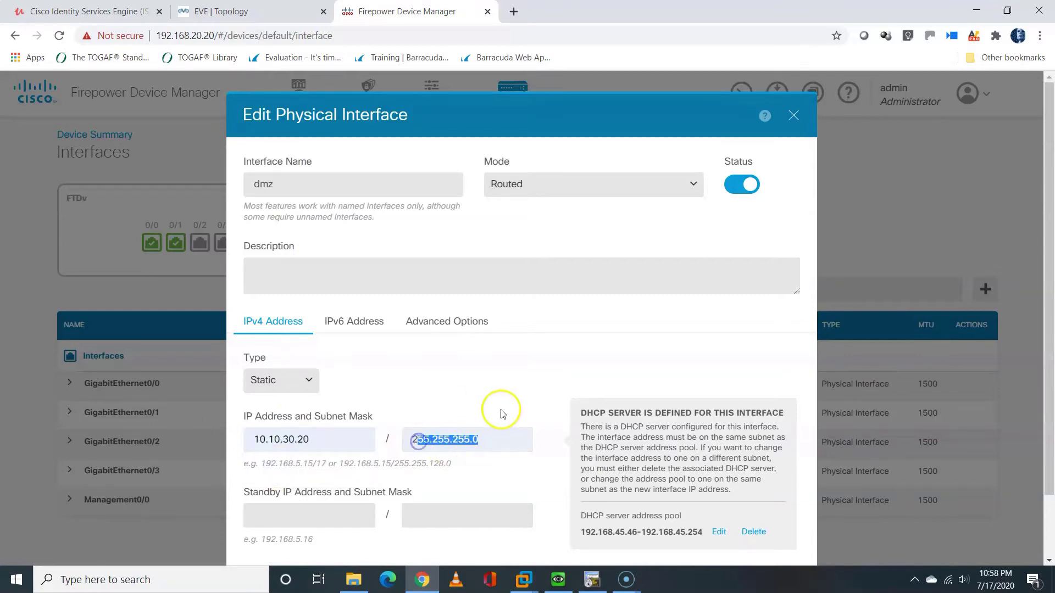
click(505, 409)
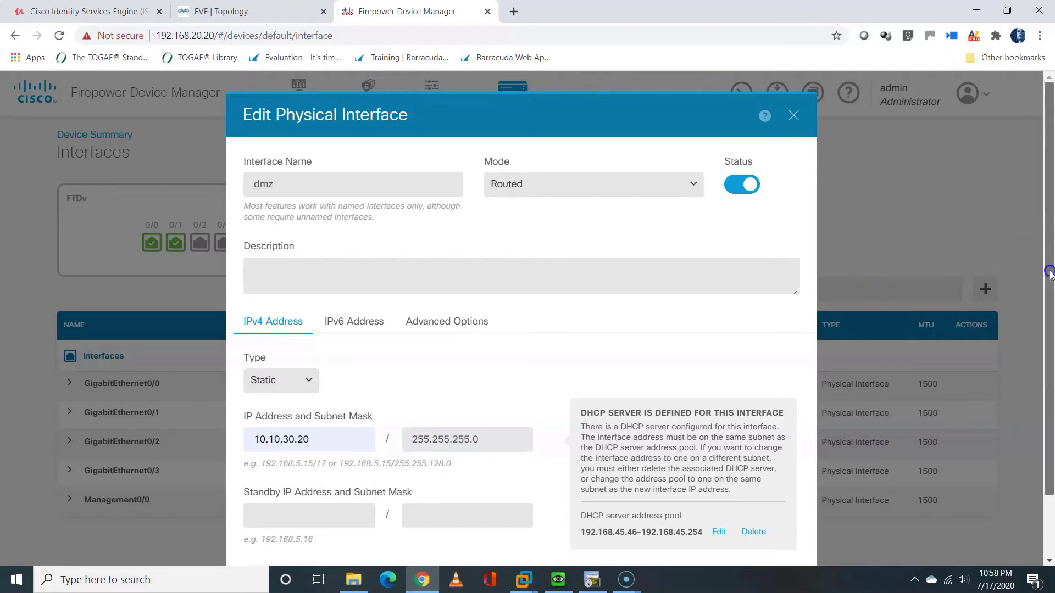
scroll(1048, 292, down, 1)
scroll(1048, 293, down, 2)
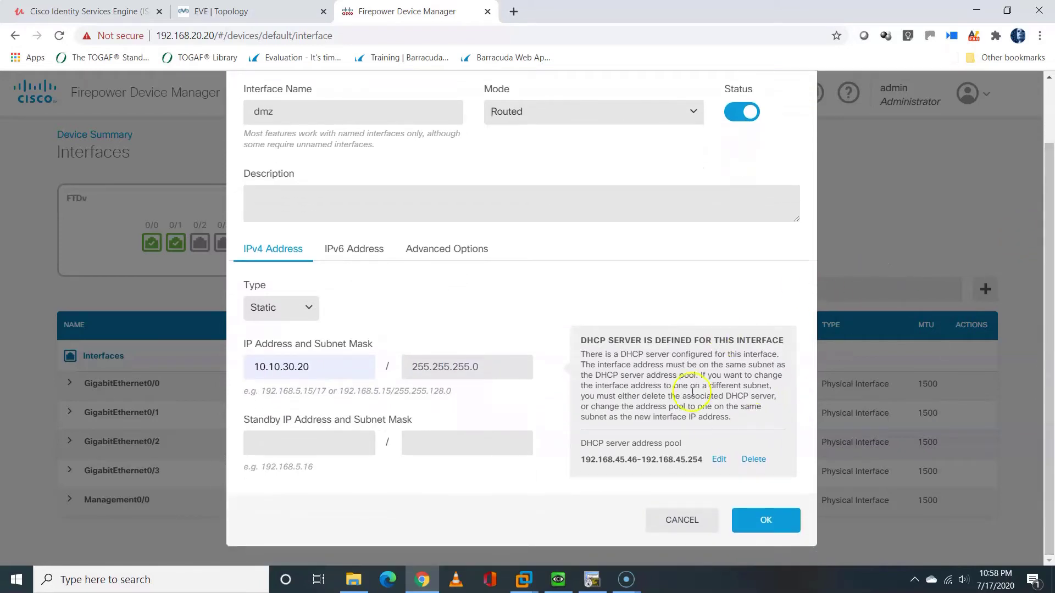
click(758, 519)
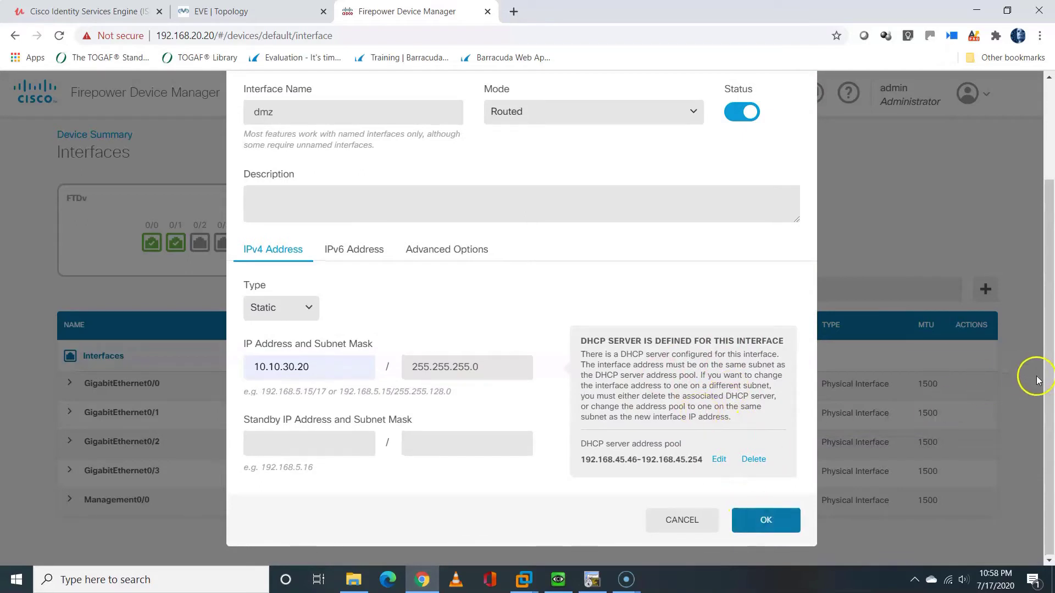
scroll(1050, 236, up, 3)
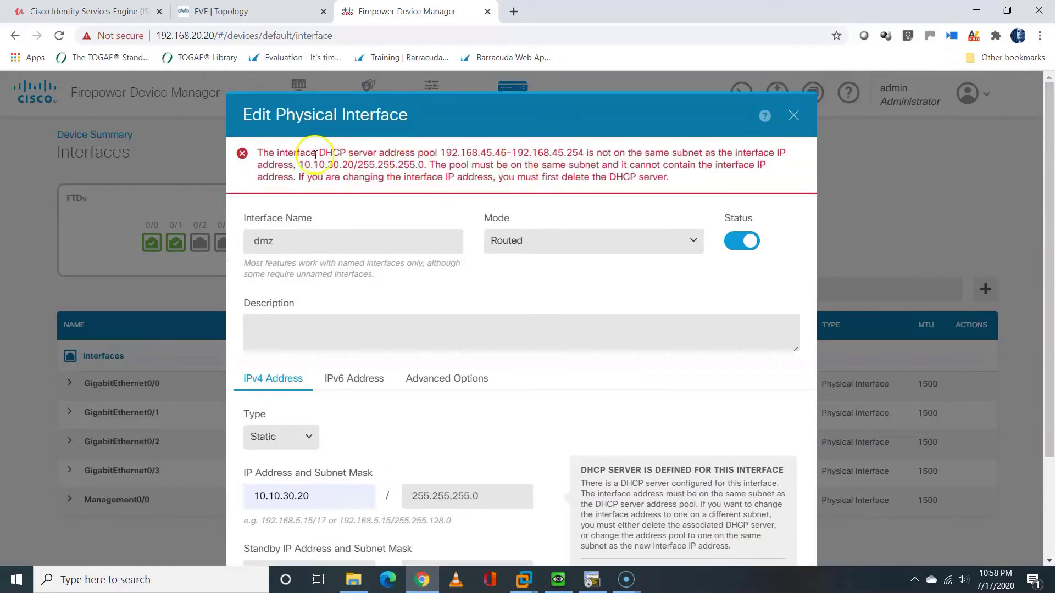
drag(259, 152, 671, 192)
click(673, 192)
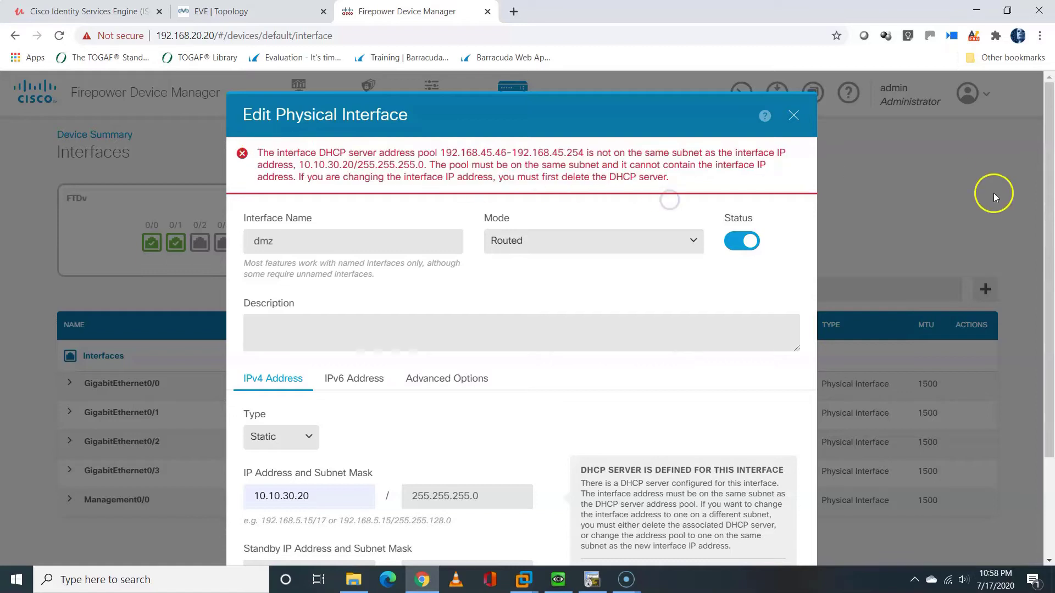
Delete the dmz DHCP server pool, turn off HA monitoring, and save the interface
drag(1046, 250, 1050, 416)
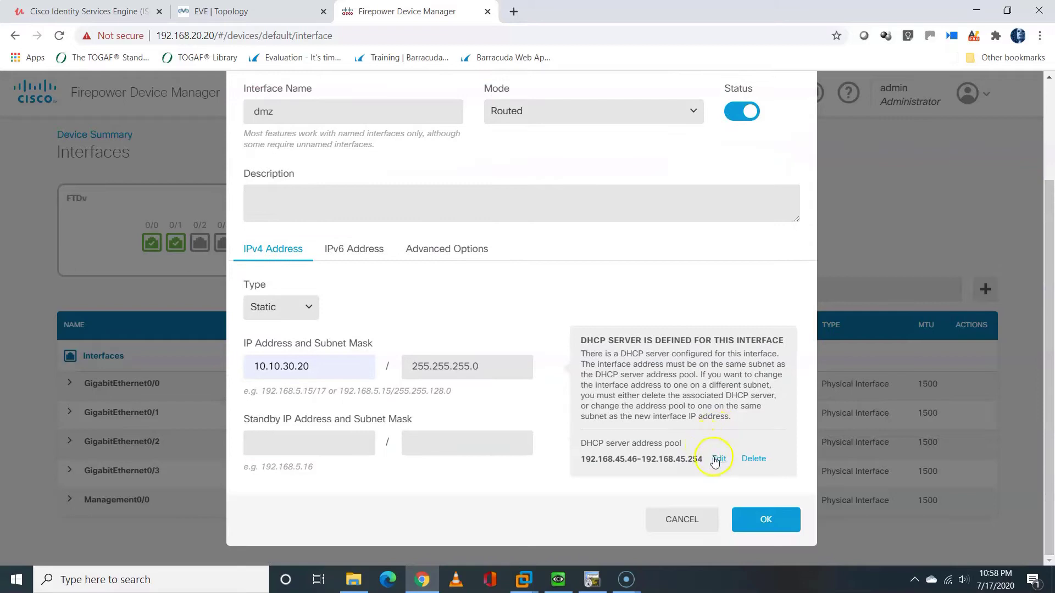
click(753, 459)
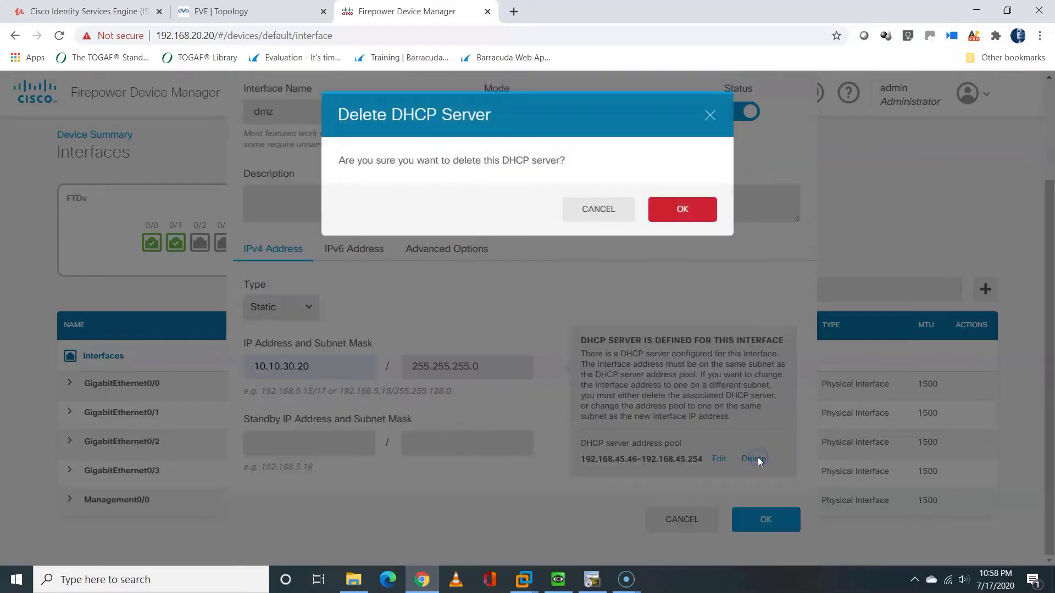
click(676, 214)
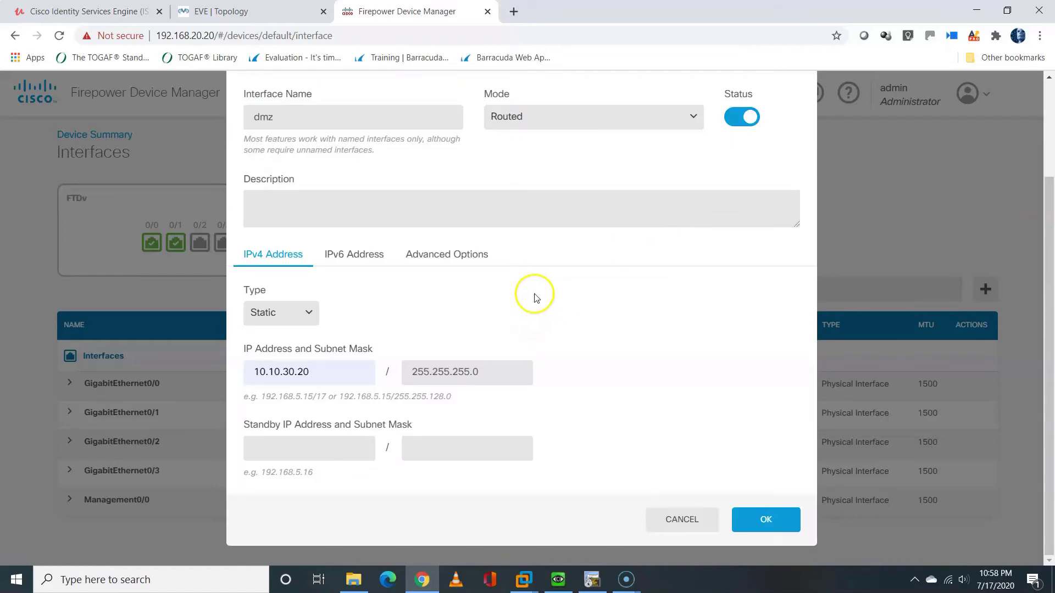
click(432, 256)
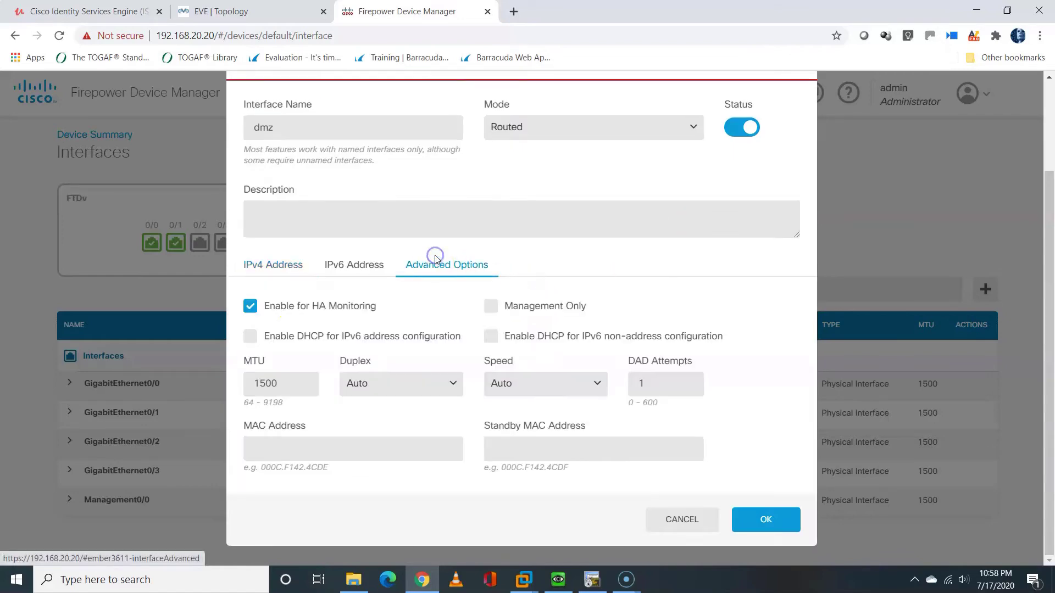
click(250, 306)
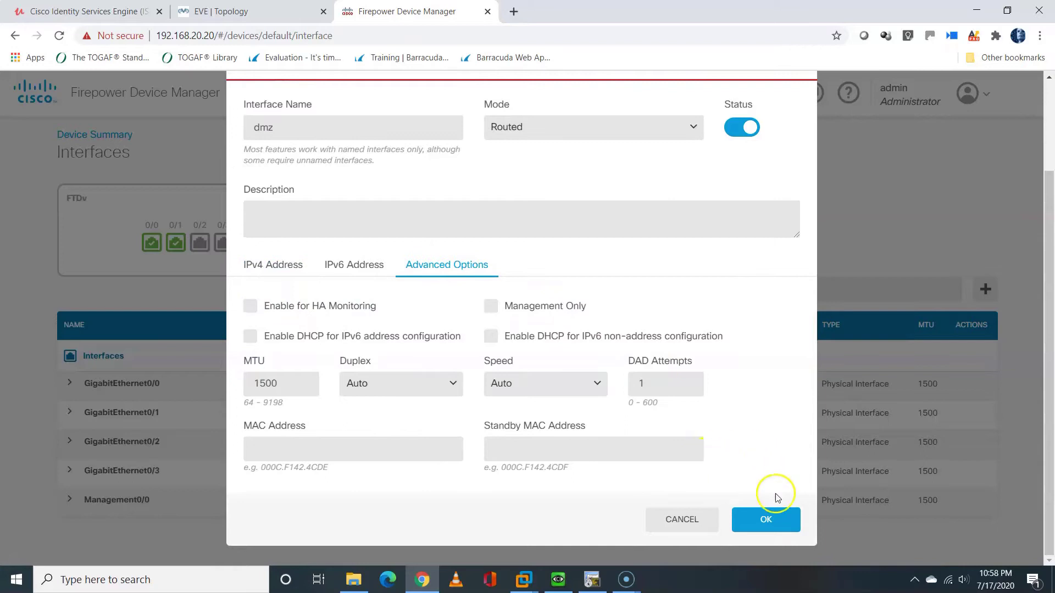
click(767, 522)
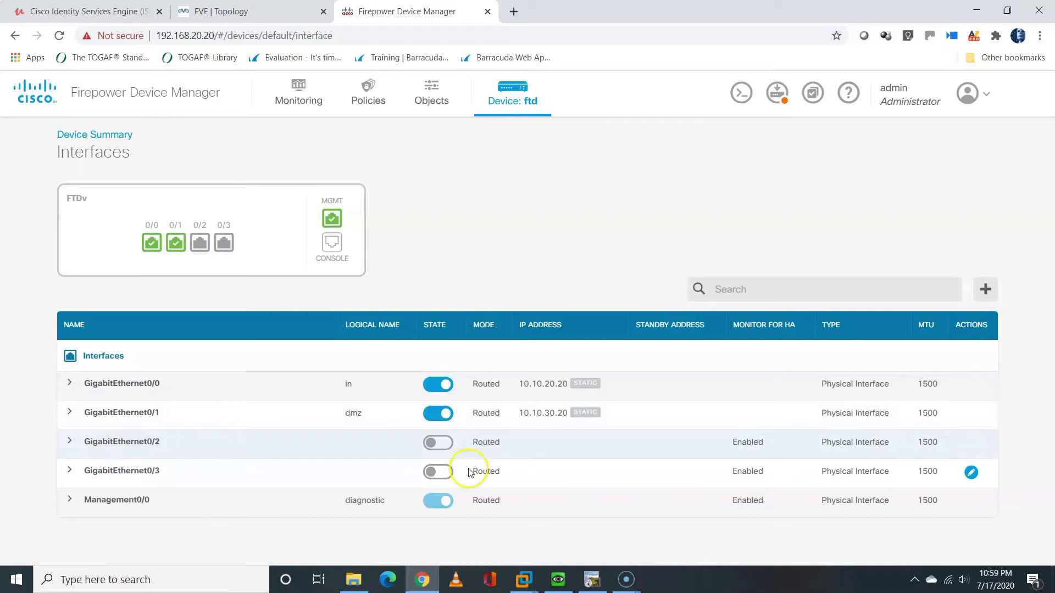
Give GigabitEthernet0/2 the static address 192.10.10.20 with a /24 mask
click(969, 444)
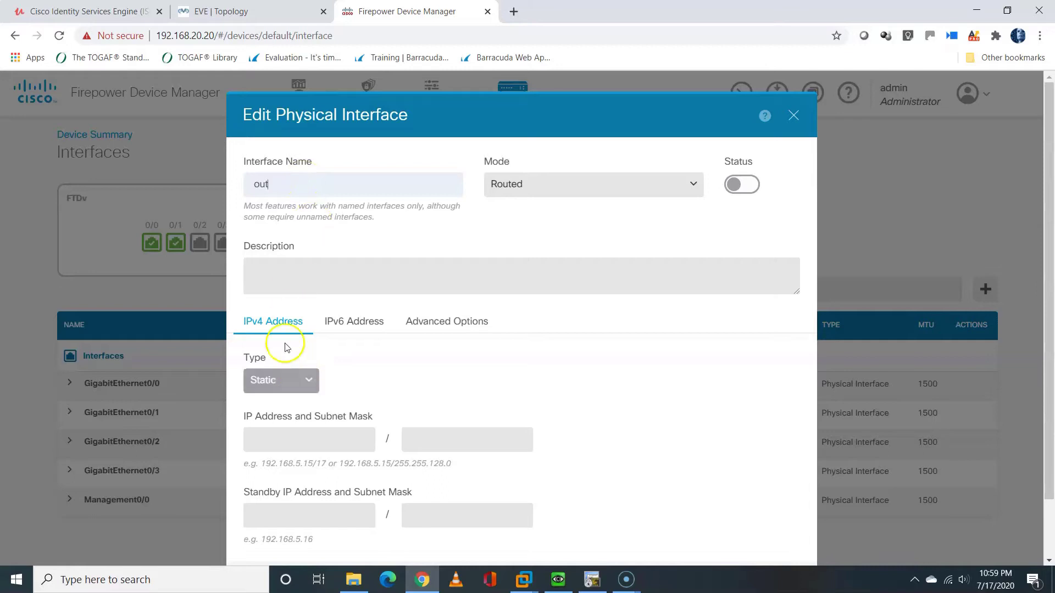
click(248, 9)
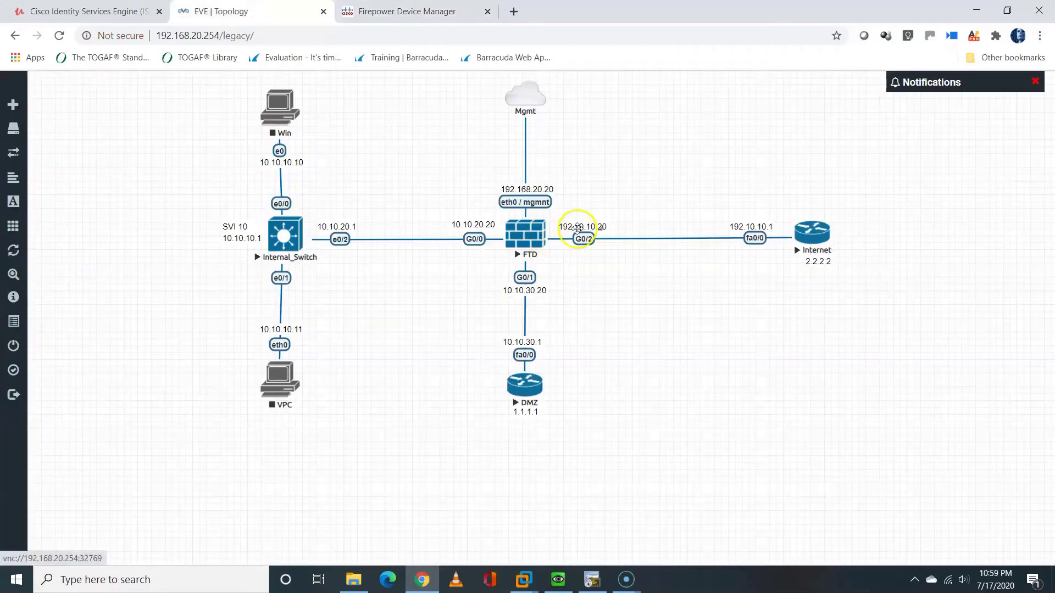
click(364, 17)
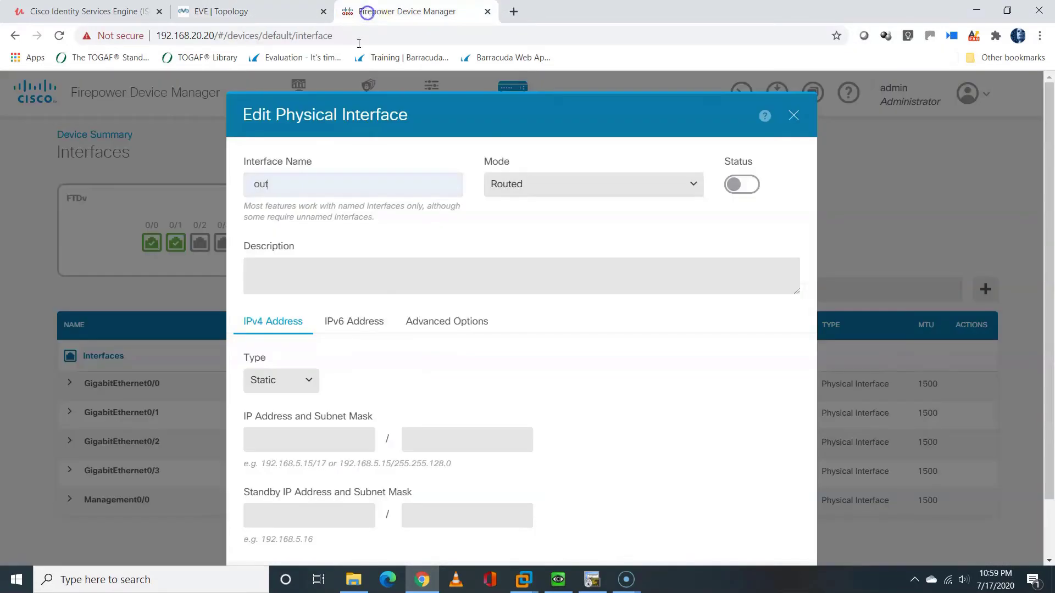
click(328, 434)
text(192.10)
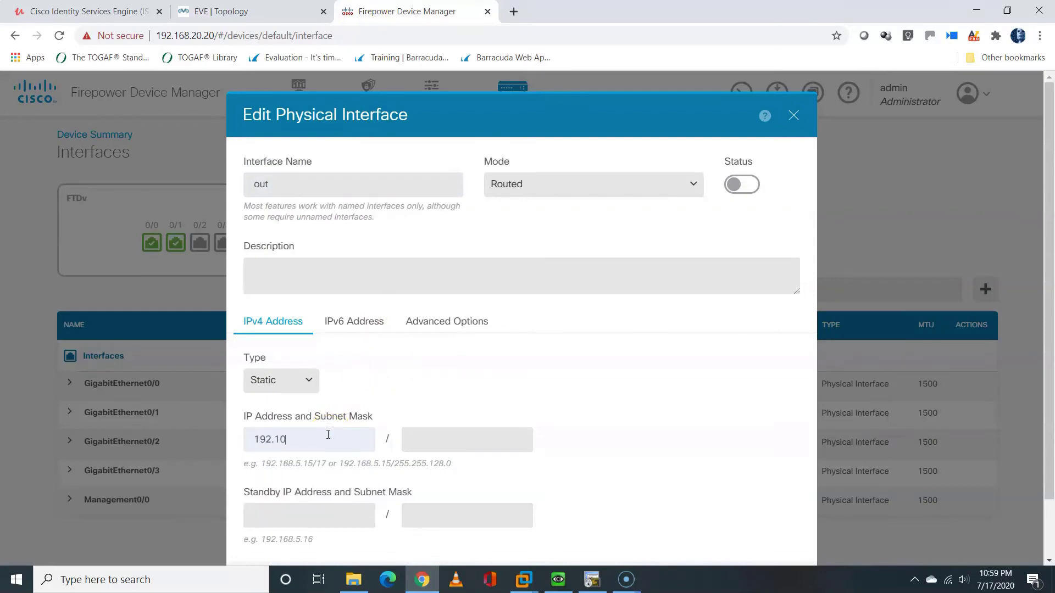
text(.10.20)
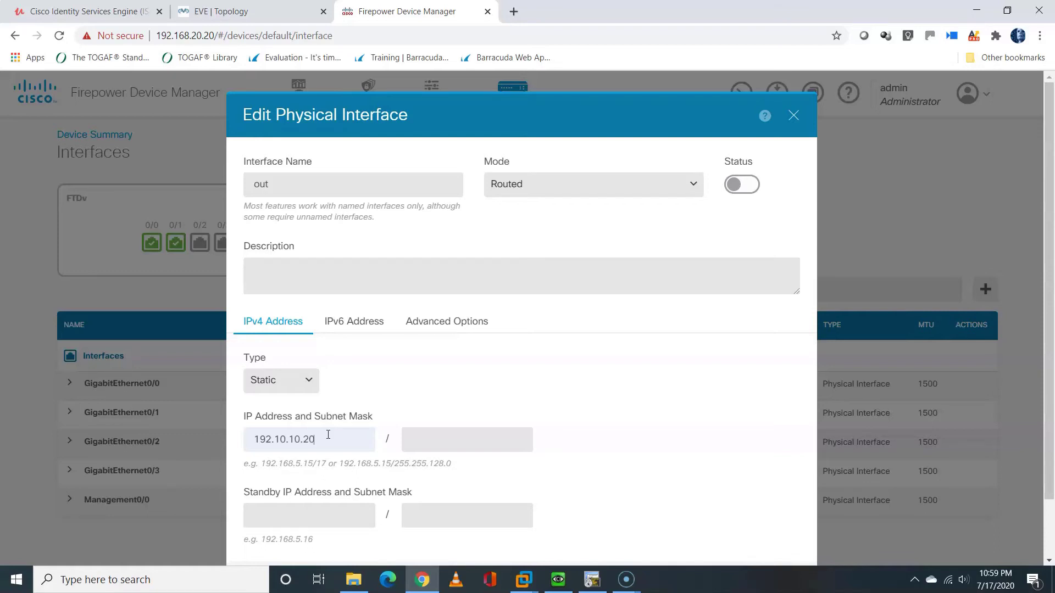
click(418, 442)
click(438, 445)
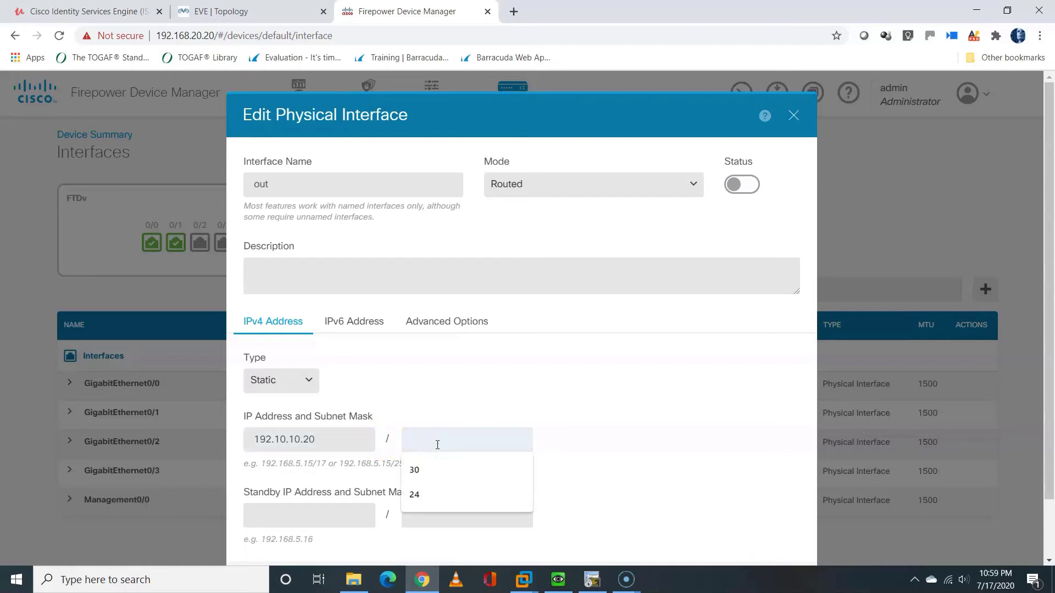
text(24)
click(554, 418)
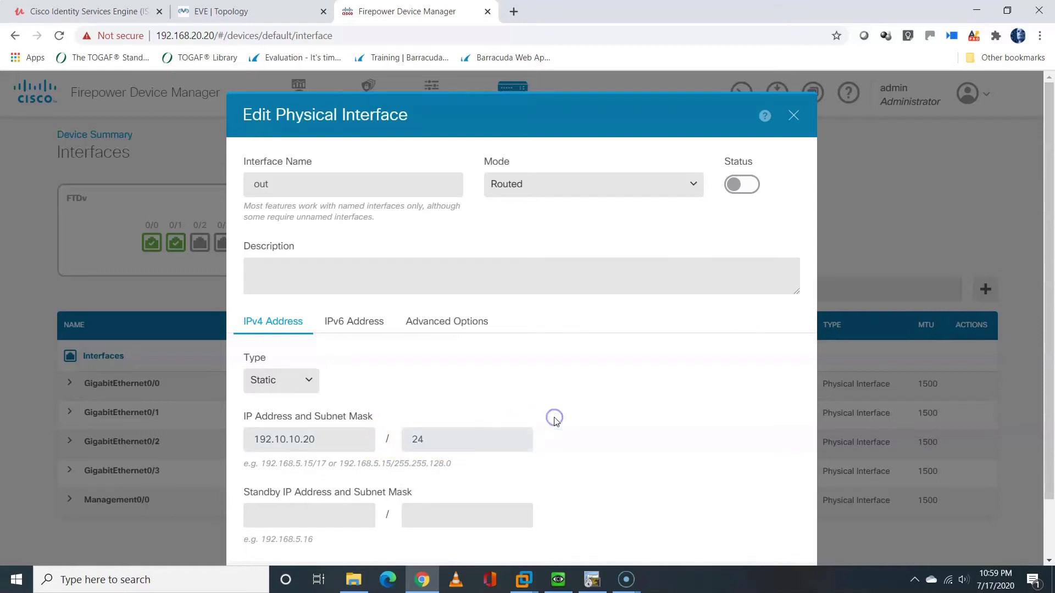
Turn off HA monitoring in Advanced Options and save the out interface
click(424, 323)
click(251, 363)
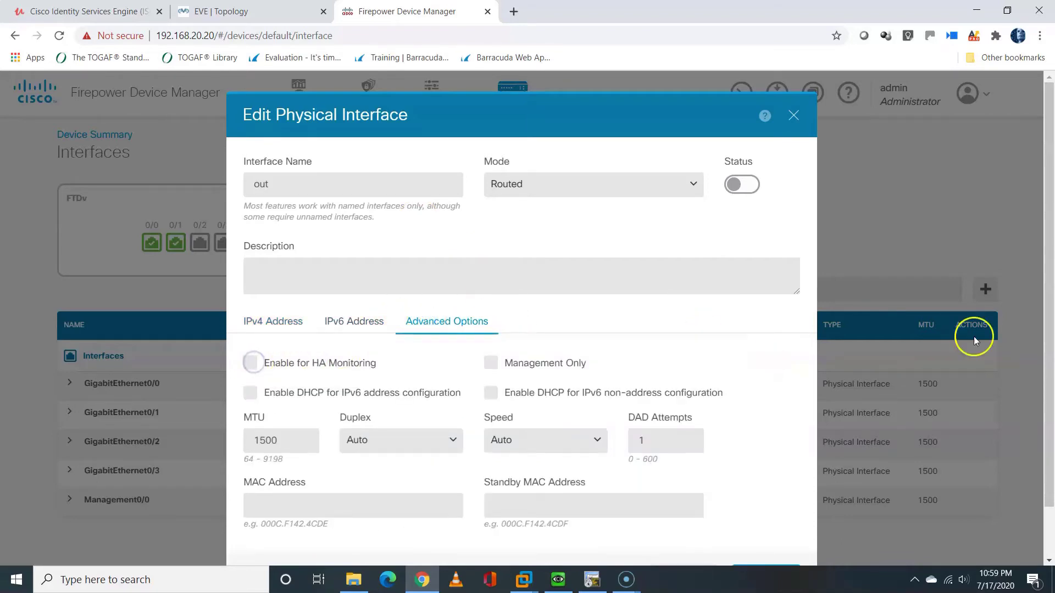
drag(1047, 367, 1047, 419)
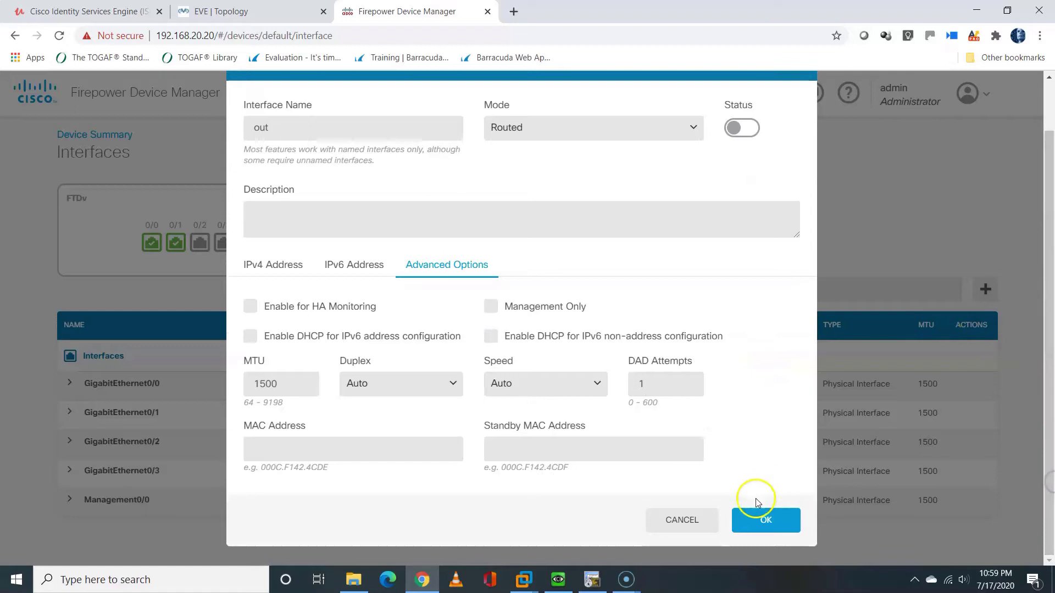
click(757, 522)
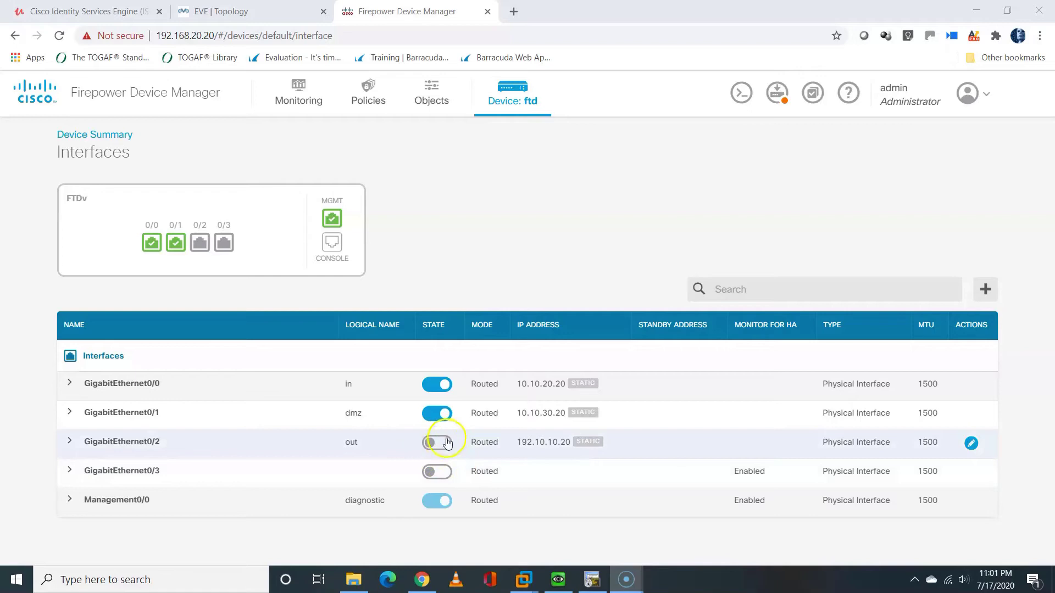
Switch the State toggle of GigabitEthernet0/2 (out) on in the interfaces table
click(440, 442)
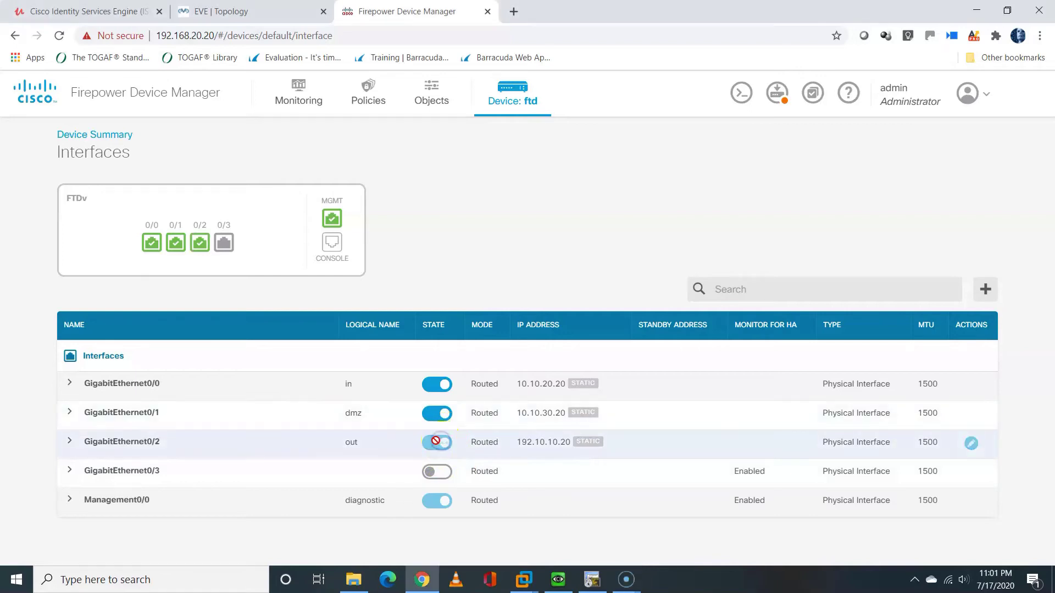
click(969, 442)
click(735, 196)
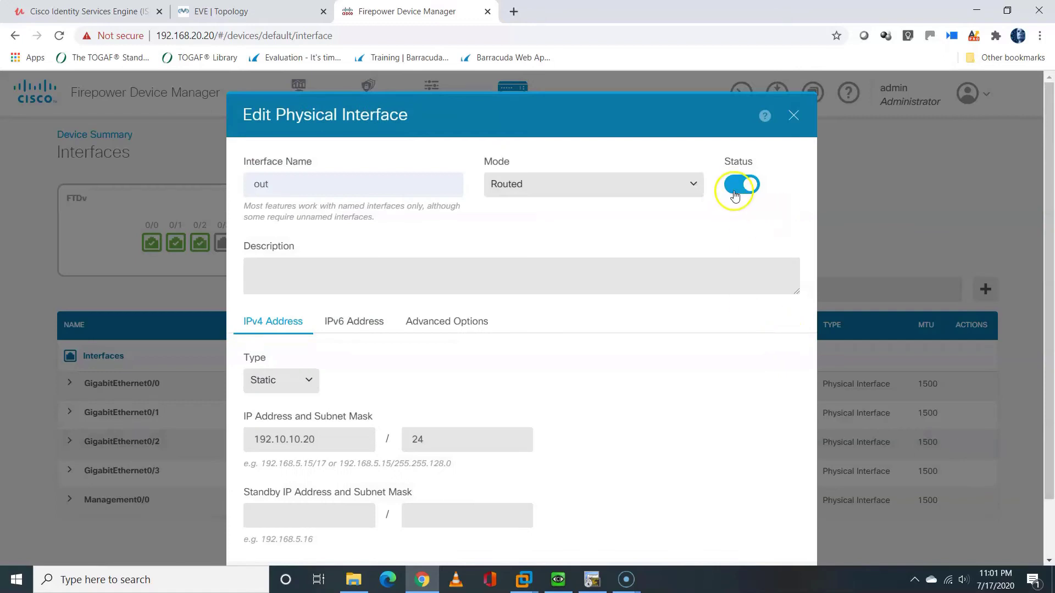
click(735, 196)
drag(1044, 241, 1044, 298)
click(783, 521)
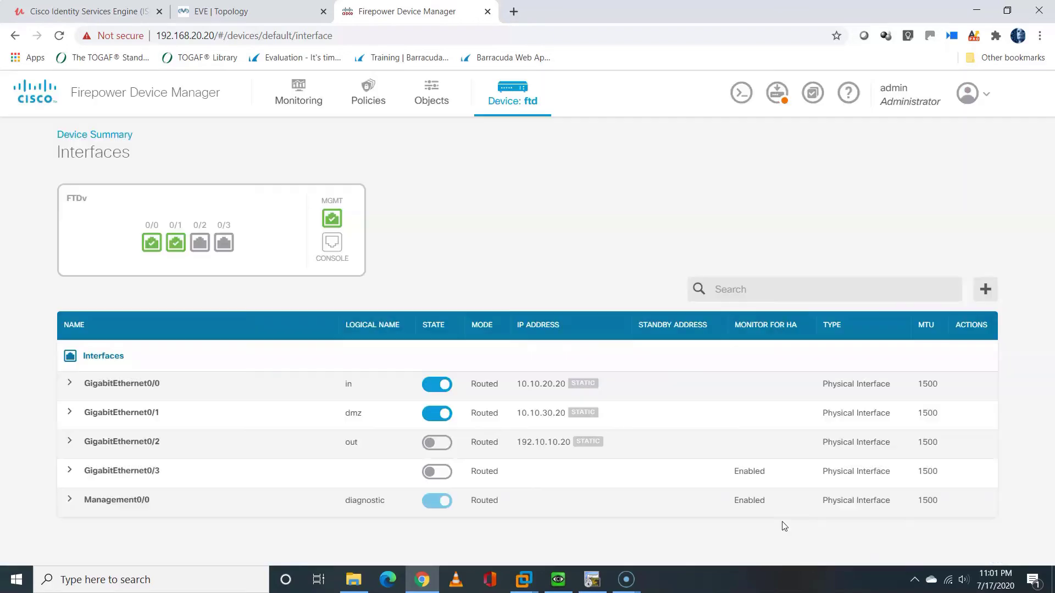
click(441, 444)
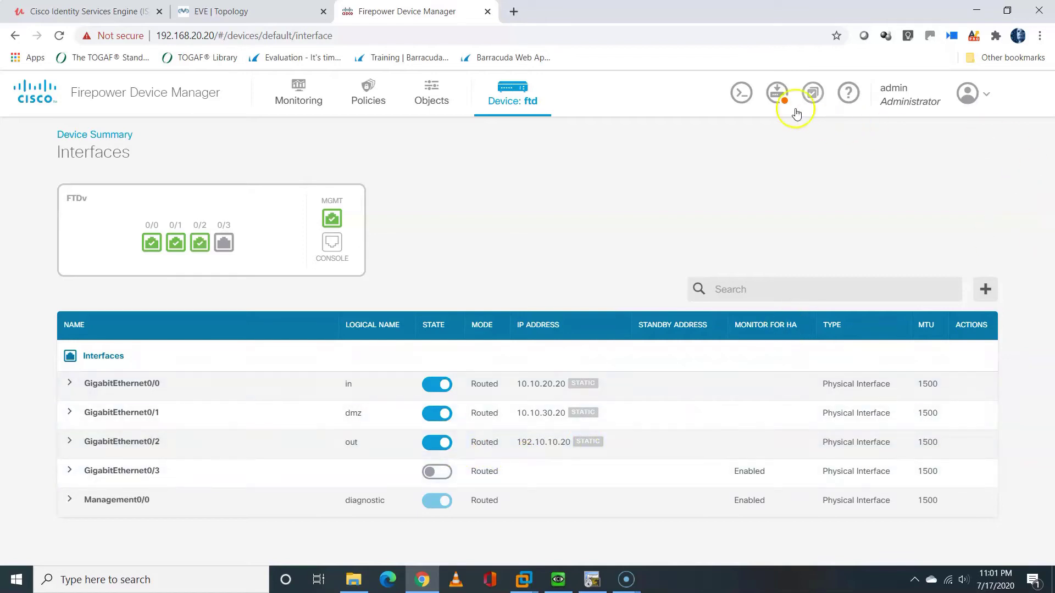
Review the pending interface changes and deploy them to the device
click(776, 98)
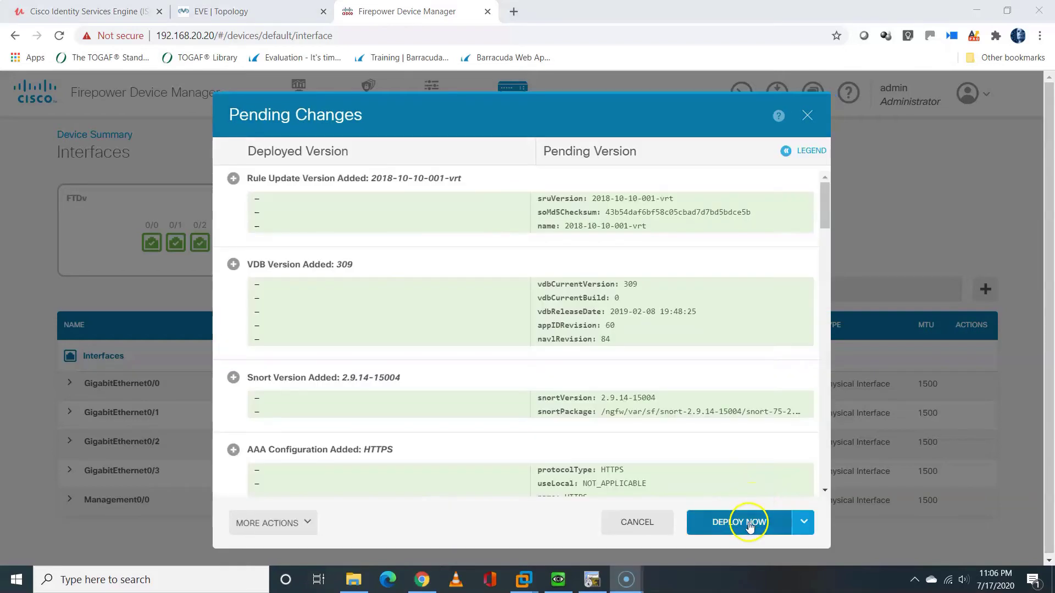
click(748, 522)
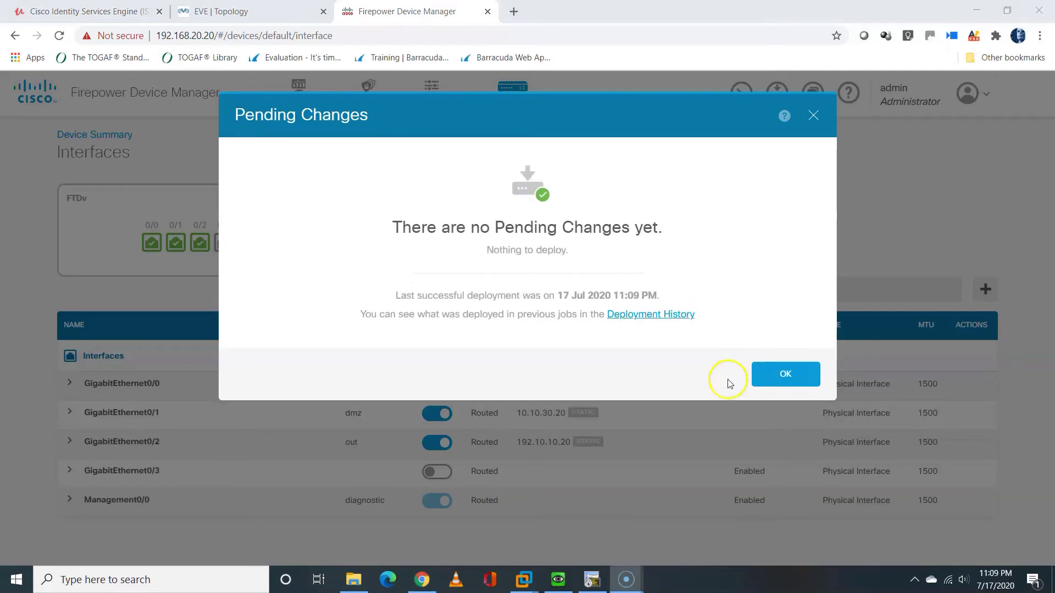
click(640, 317)
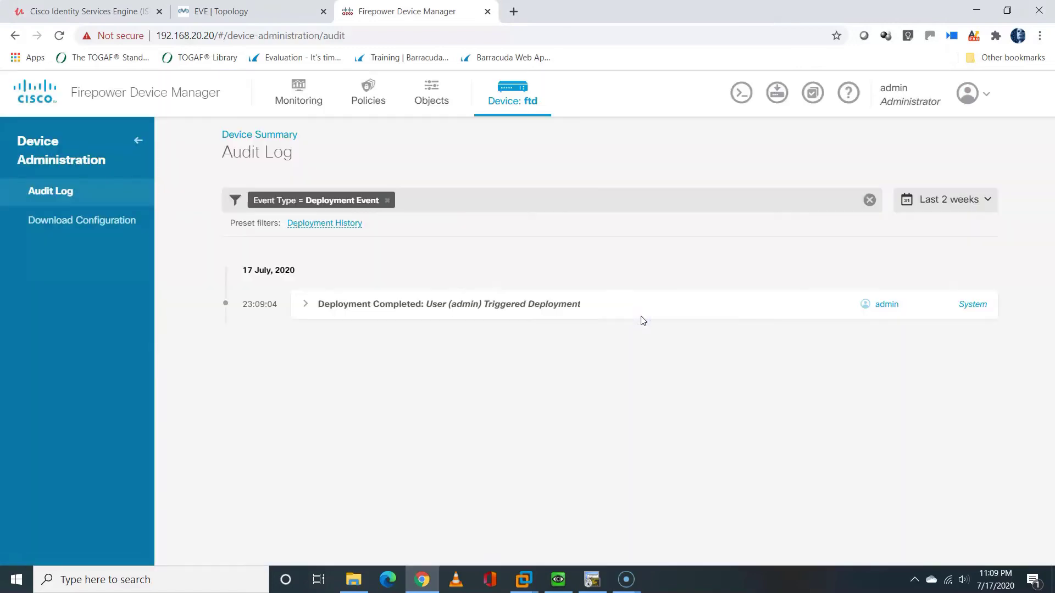
click(306, 304)
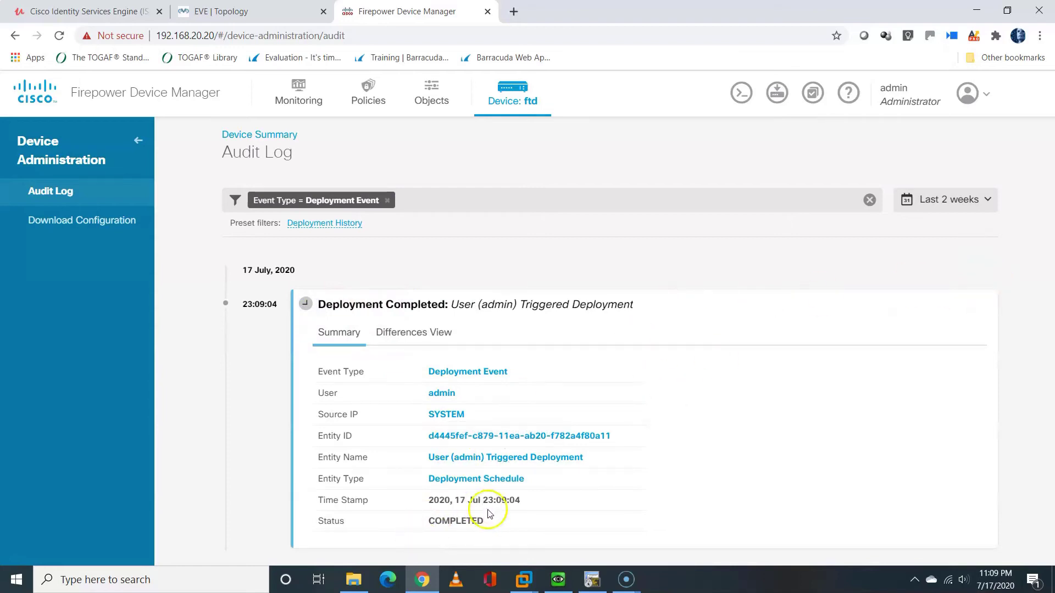
click(425, 338)
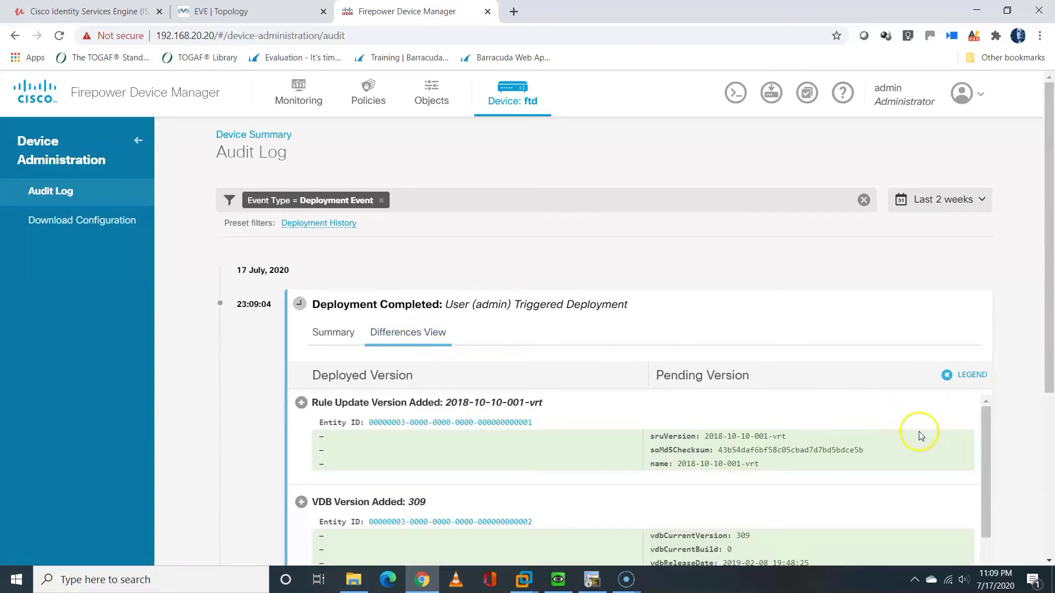
mouse_move(980, 429)
mouse_down()
mouse_move(983, 494)
mouse_move(965, 416)
mouse_up()
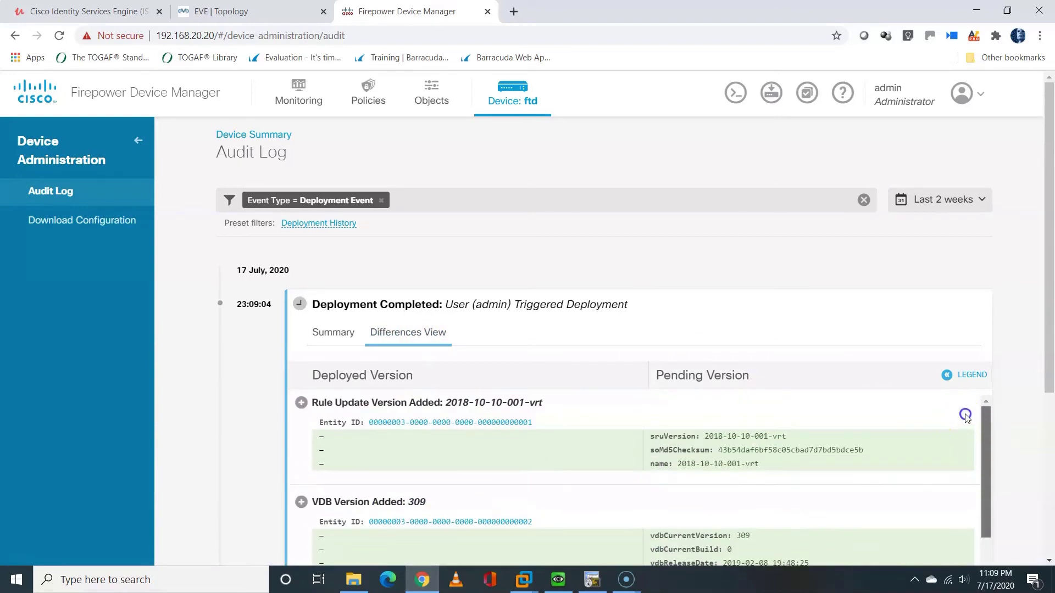
Generate the deployed device configuration, download it, and open config (2).txt
click(84, 221)
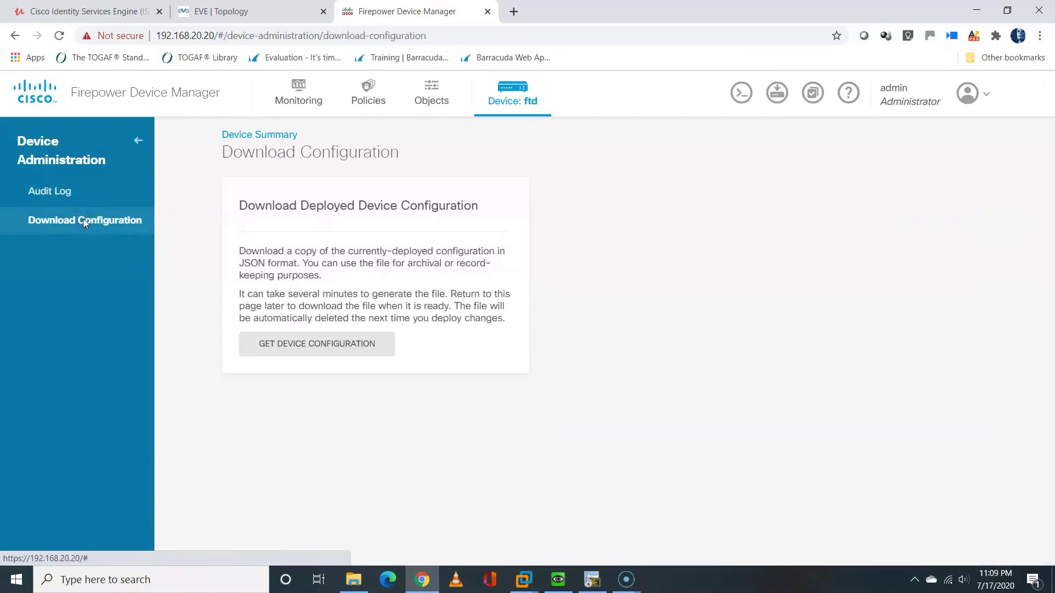
click(311, 349)
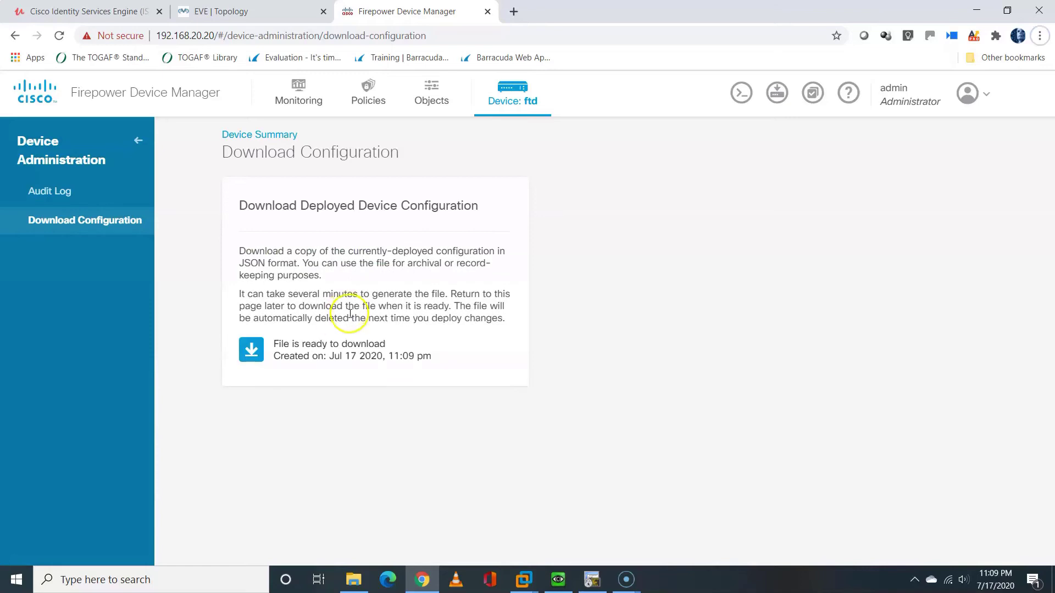
click(250, 354)
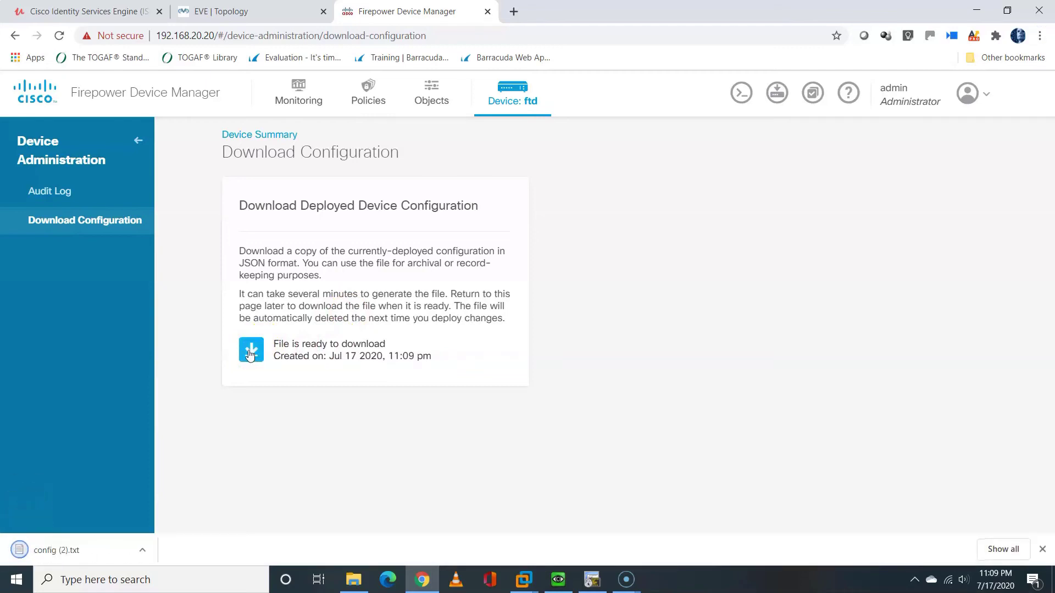
click(142, 548)
click(189, 465)
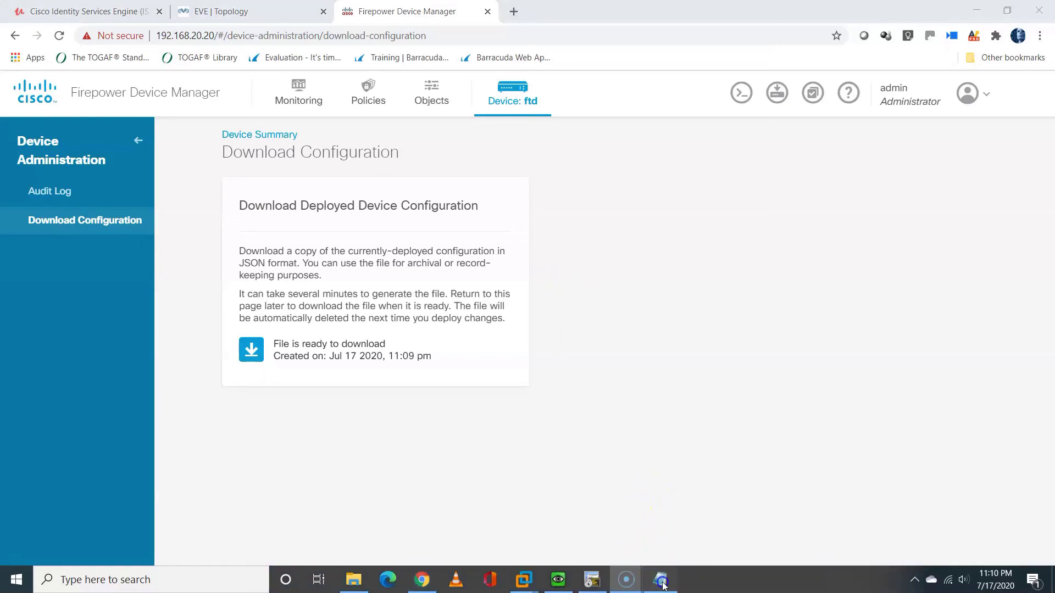
Maximize config (2).txt in Notepad and select the in, dmz and out interface entries
click(662, 581)
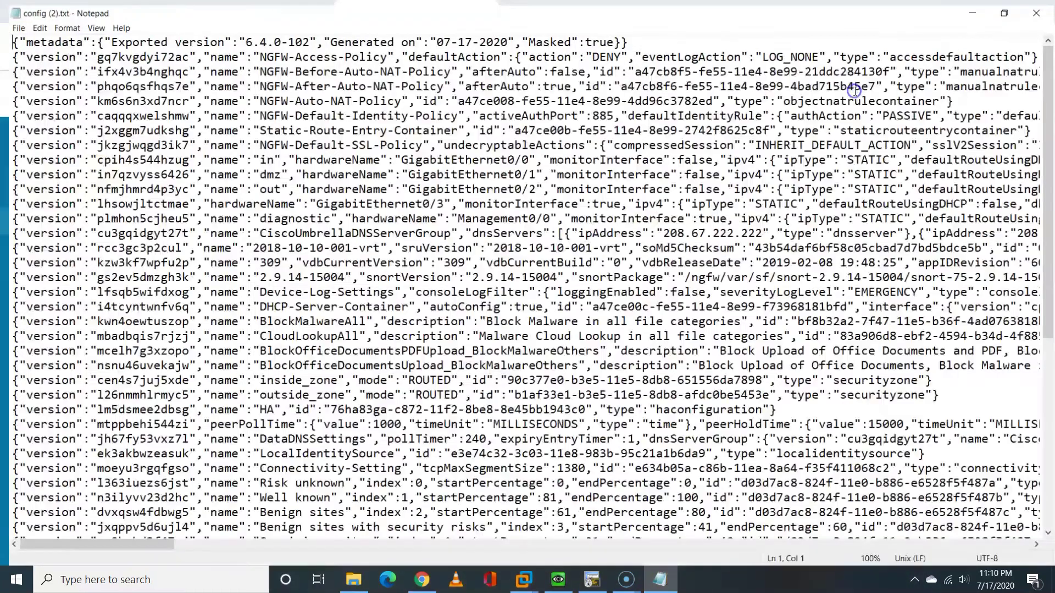
click(856, 88)
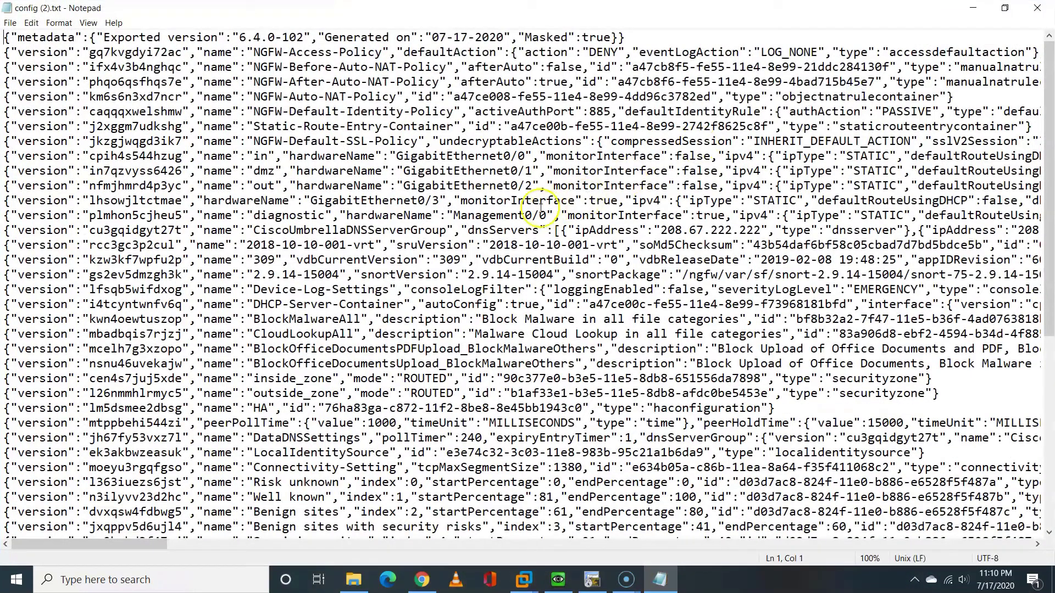
click(403, 167)
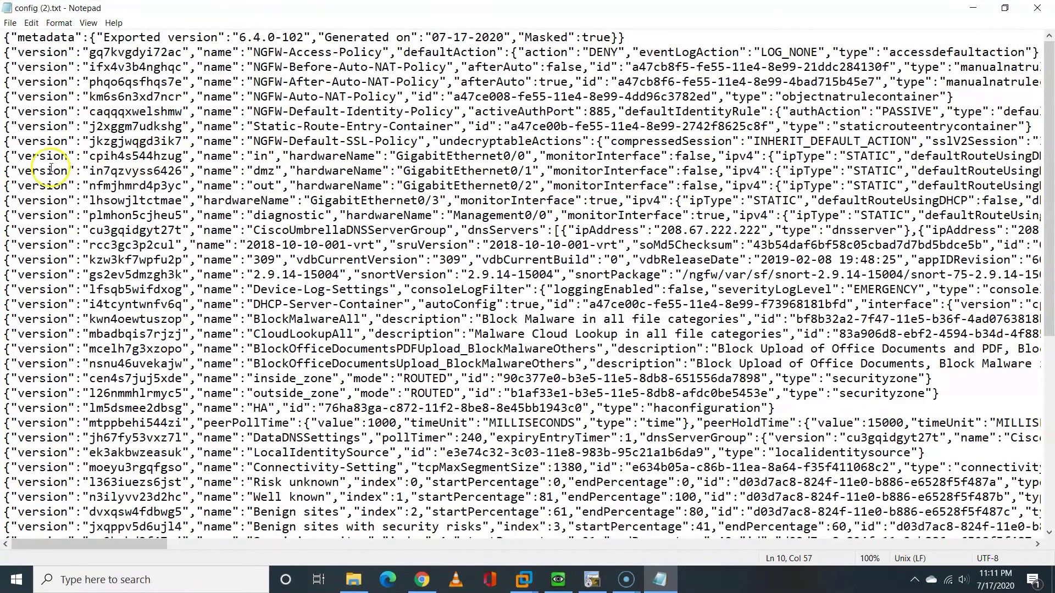
drag(254, 156, 537, 194)
click(536, 194)
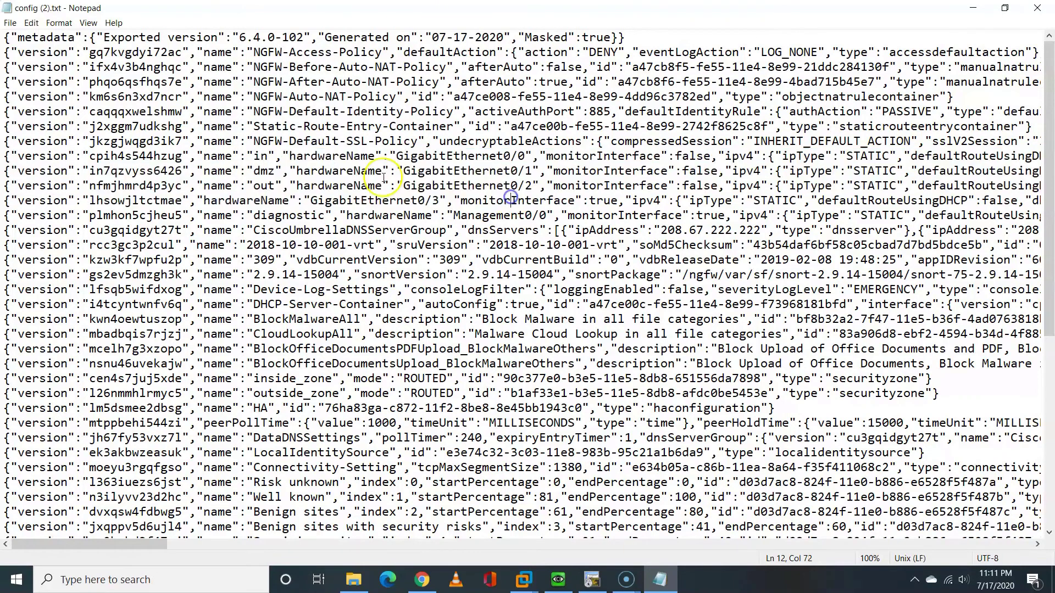
Highlight the interface names, hardware names, monitorInterface setting and IP addresses, then close Notepad
click(253, 156)
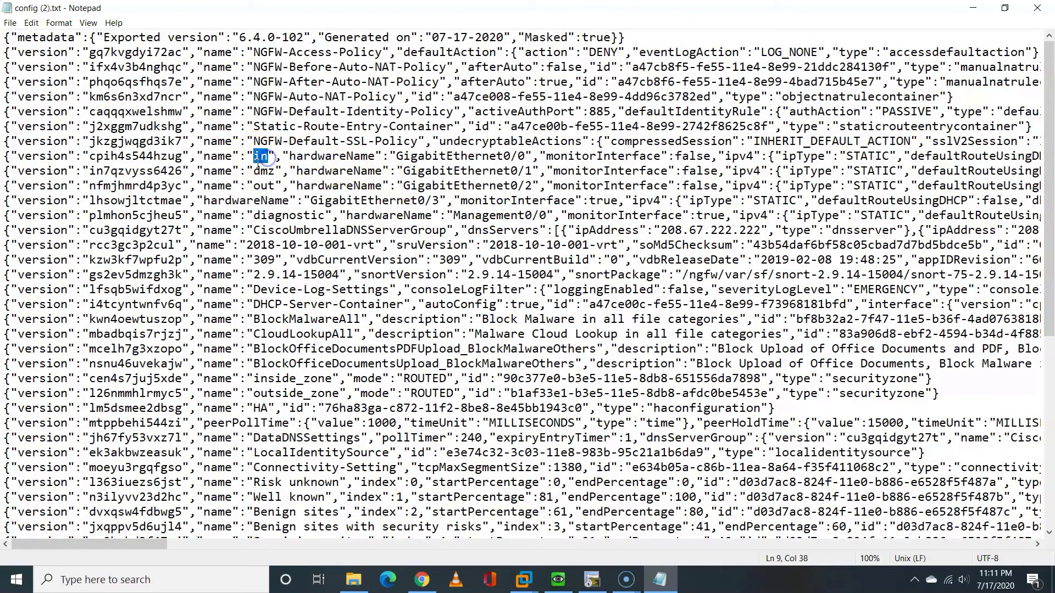
drag(254, 171, 261, 169)
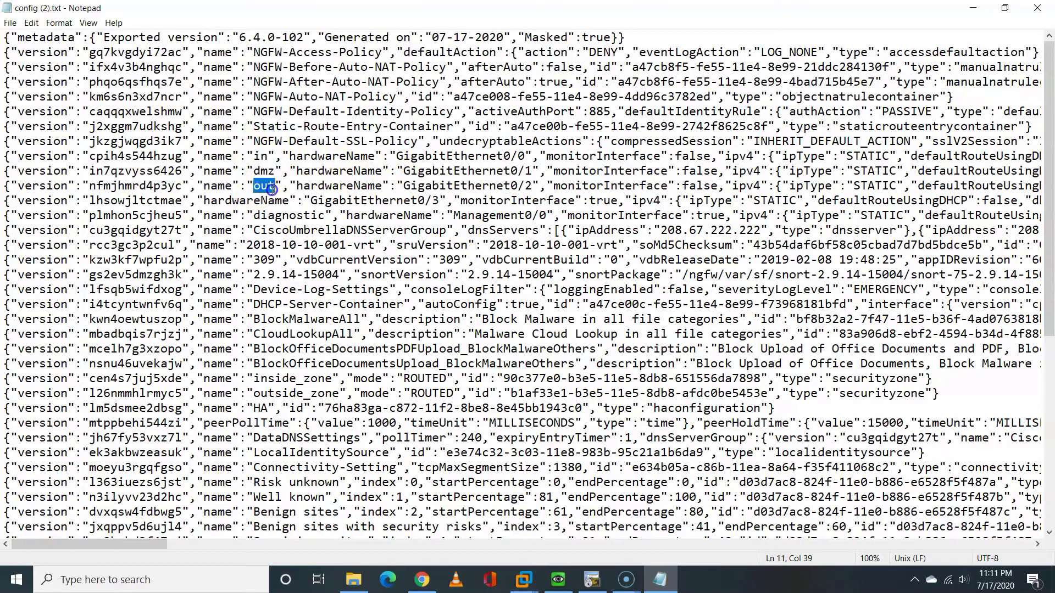
click(393, 159)
drag(394, 159, 476, 188)
drag(552, 156, 718, 156)
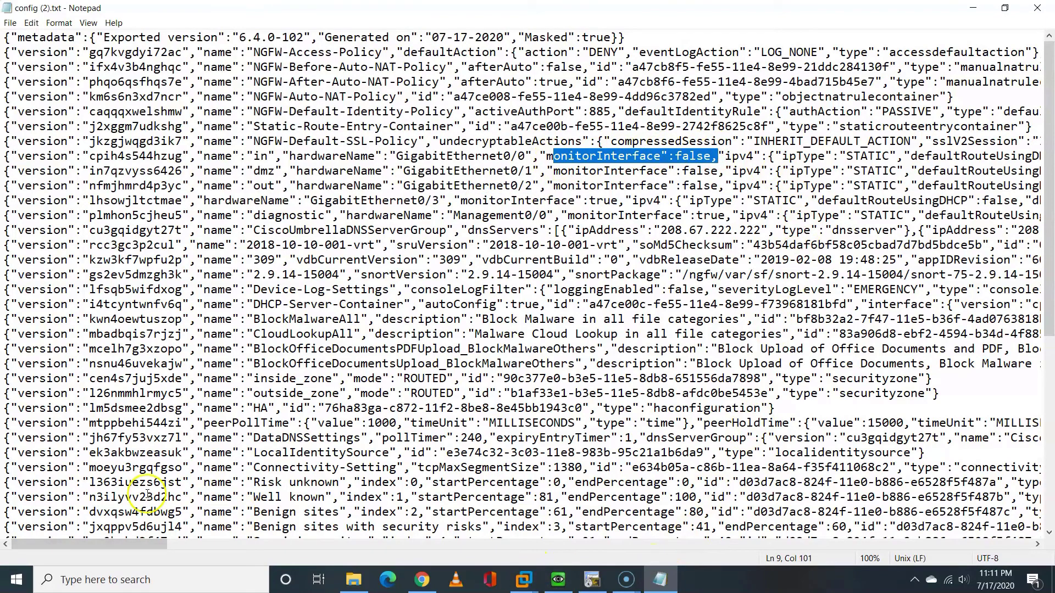
drag(138, 544, 240, 551)
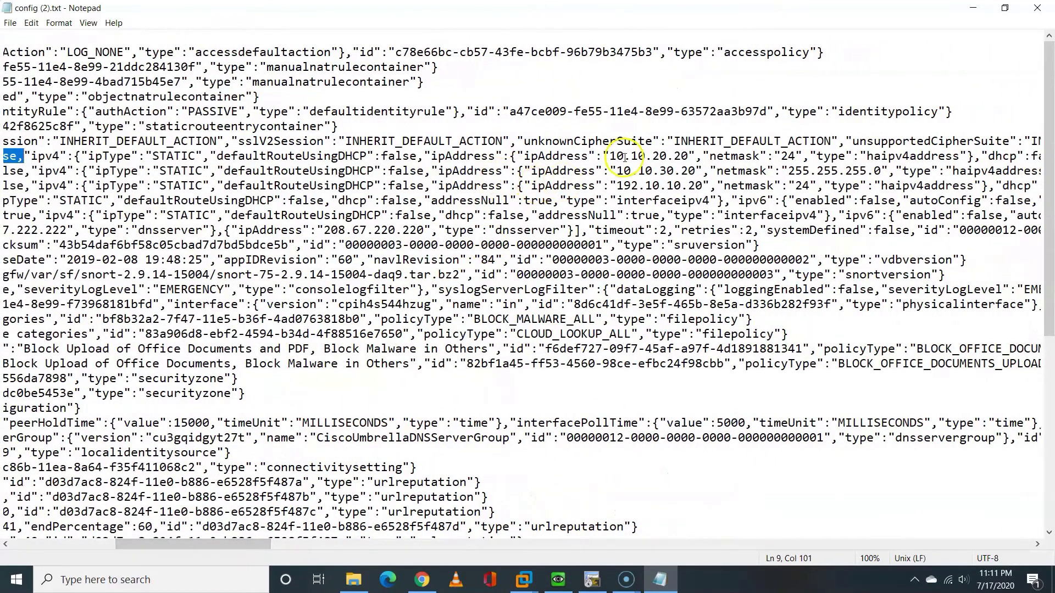
drag(609, 156, 888, 193)
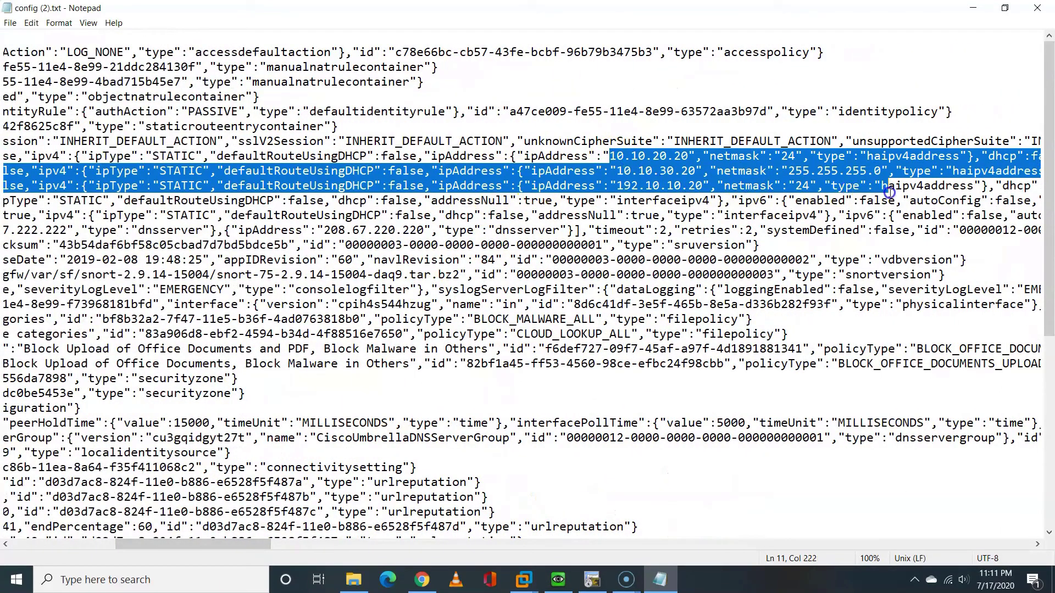
click(1037, 8)
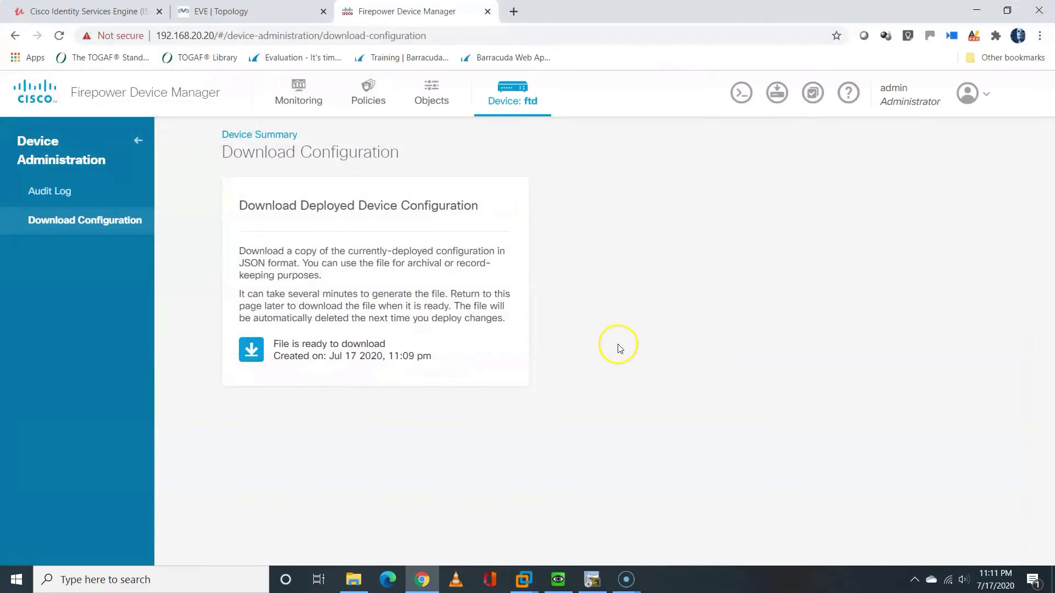
Open the Interfaces page listing in, dmz and out, then bring up the CLI Console
click(261, 136)
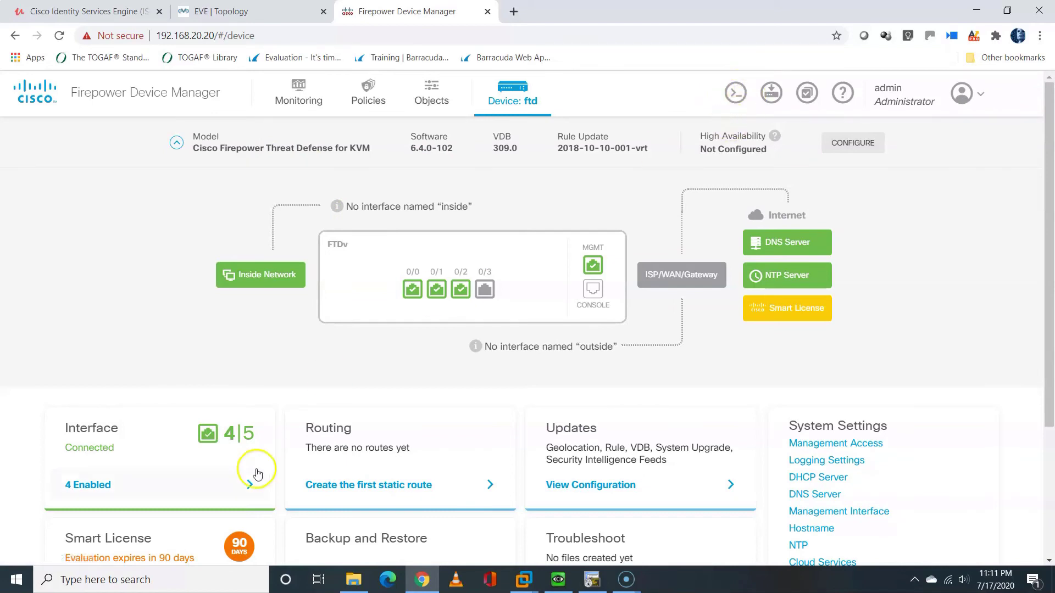
click(248, 483)
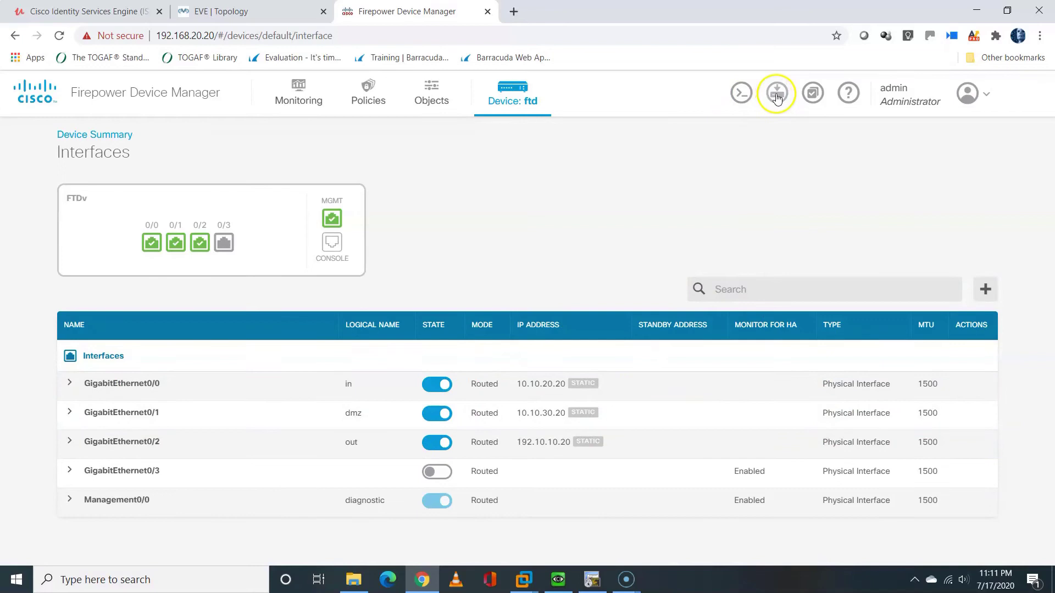
drag(777, 93, 767, 130)
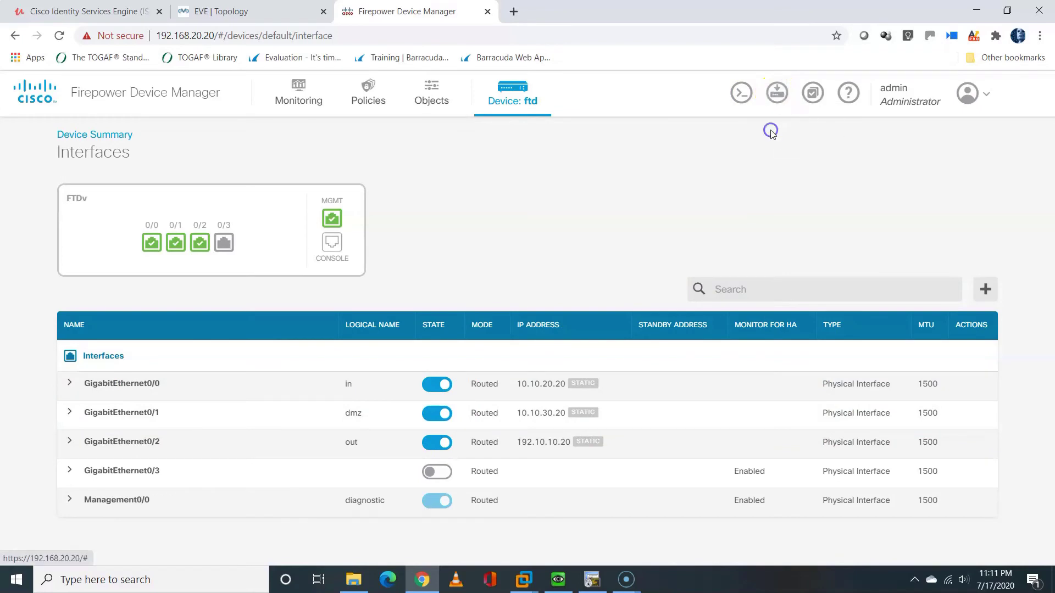
click(741, 94)
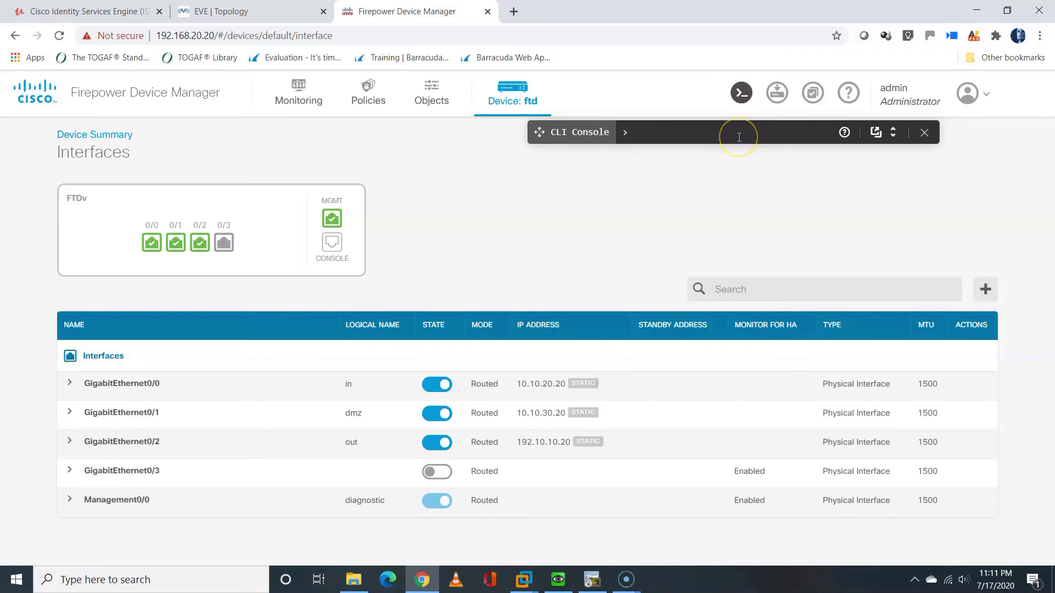
Pop the CLI Console into its own window and place it beside the EVE topology
click(739, 137)
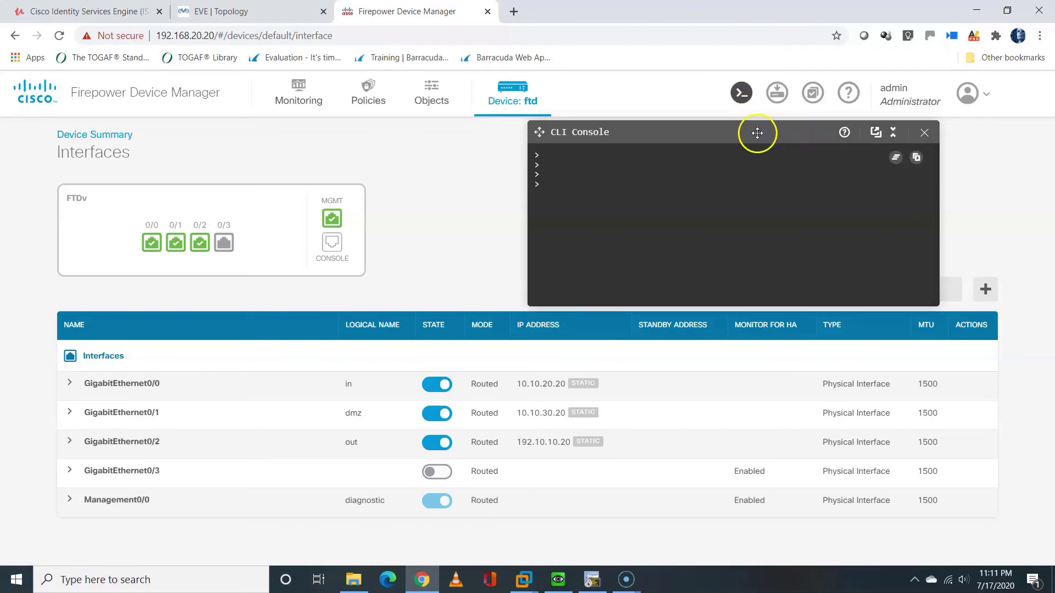
click(875, 138)
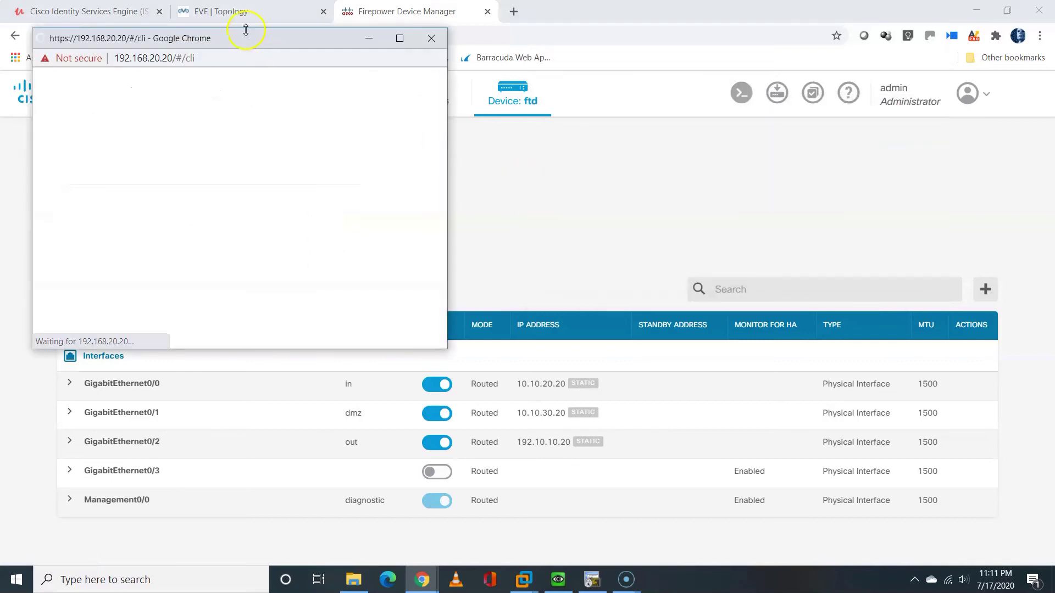
drag(237, 40, 782, 89)
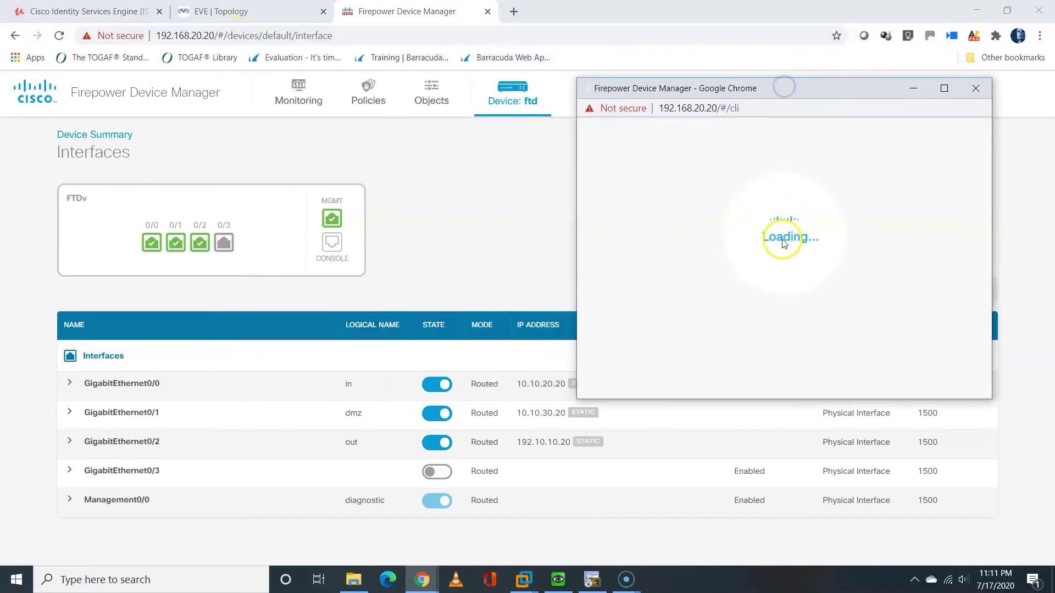
click(256, 13)
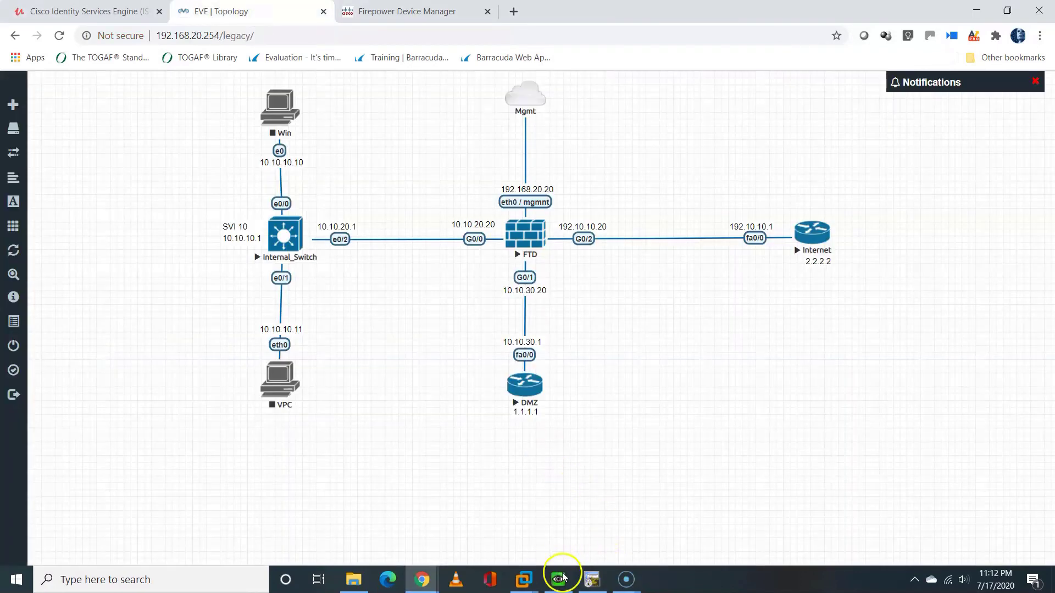
click(422, 579)
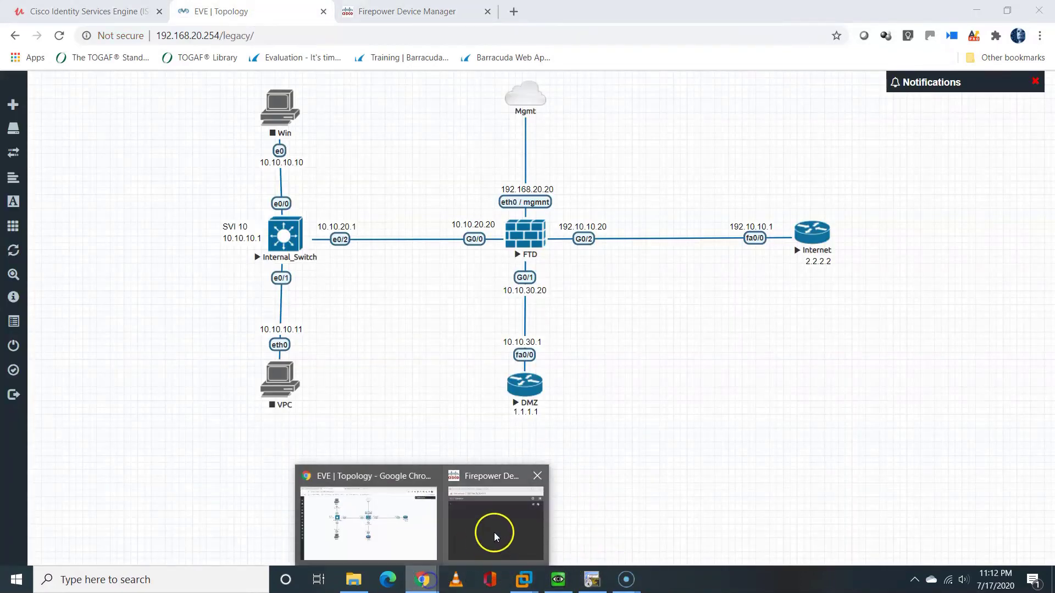
click(497, 534)
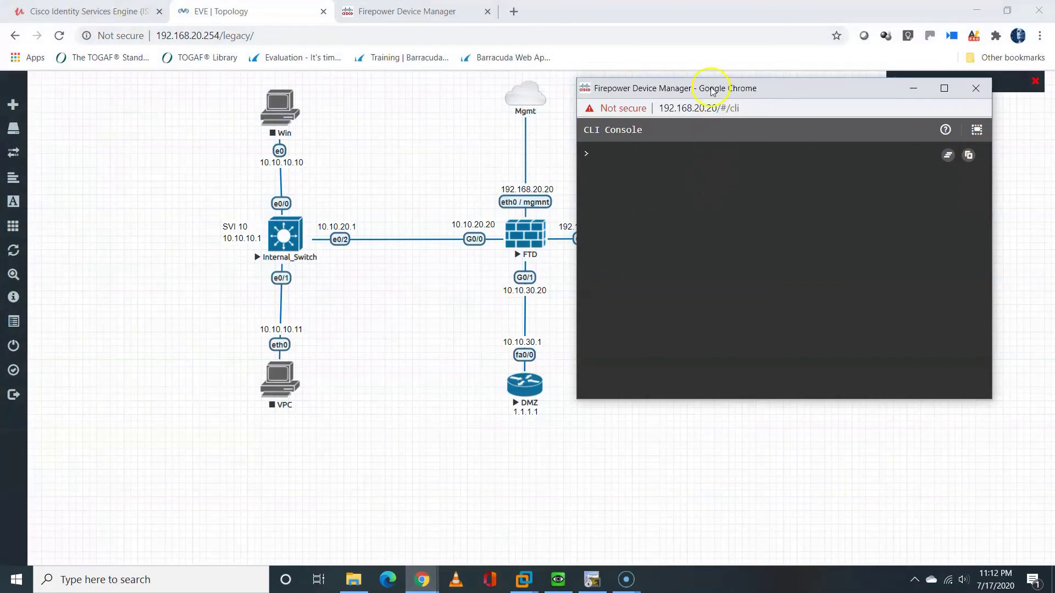
drag(712, 91, 765, 84)
click(725, 197)
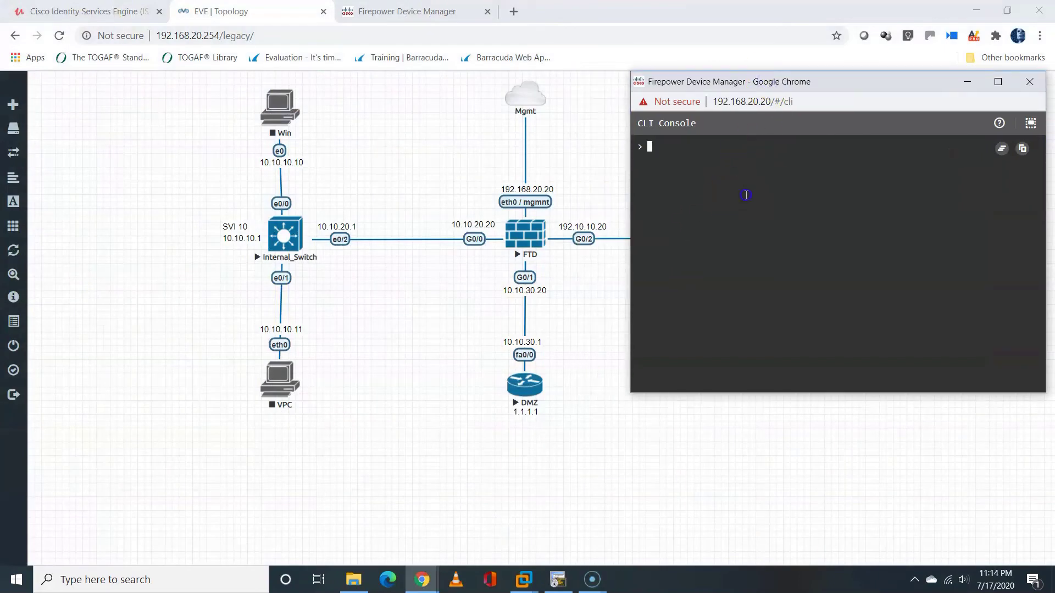
Run show interface ip brief and show nameif in the CLI console
text(show interface ip brief)
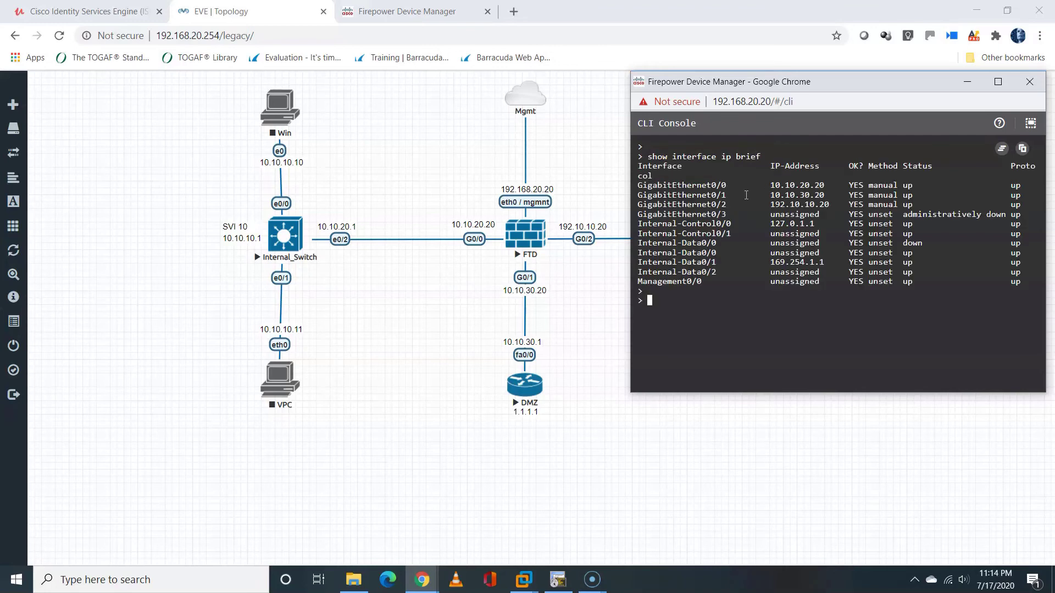
text(show nameif)
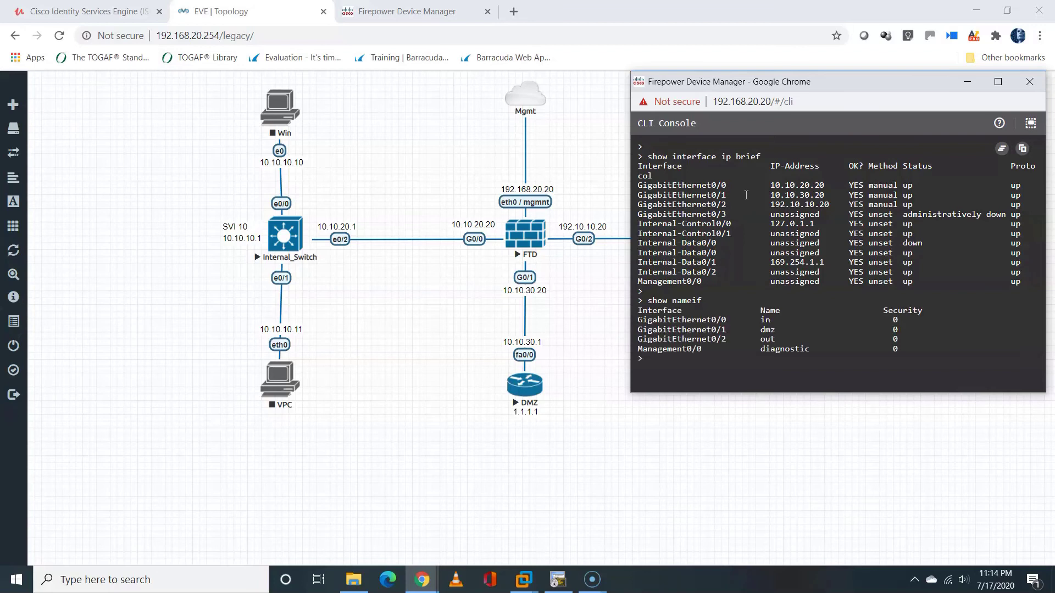
key(Return)
text(show run int)
key(Return)
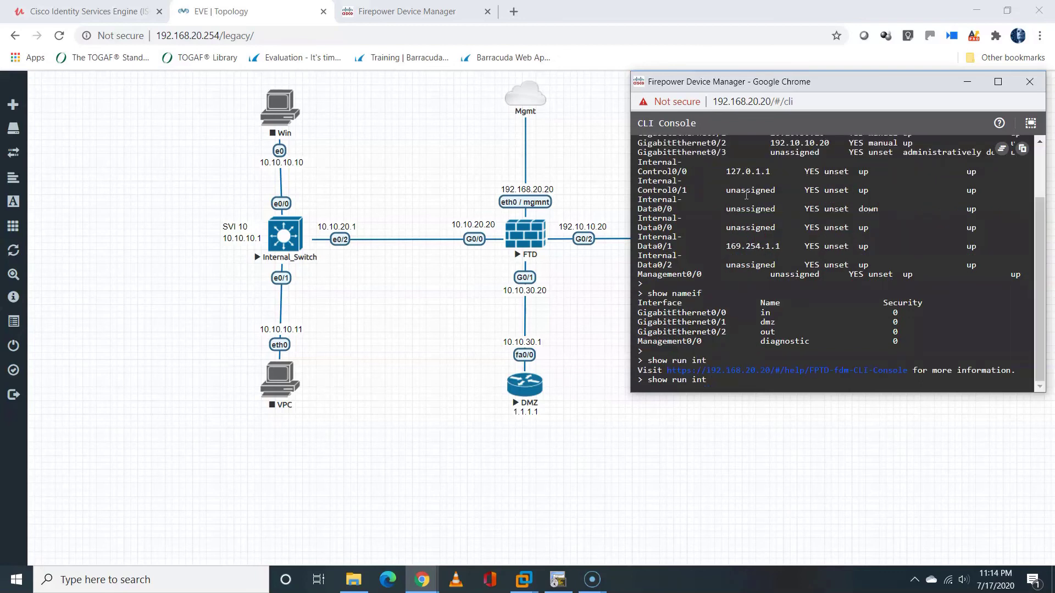
key(BackSpace)
key(BackSpace)
key(BackSpace)
key(BackSpace)
key(BackSpace)
key(BackSpace)
key(BackSpace)
key(BackSpace)
key(BackSpace)
key(Return)
key(Return)
key(Return)
Run show running-config interface and highlight the interfaces' IP address lines
text(show run)
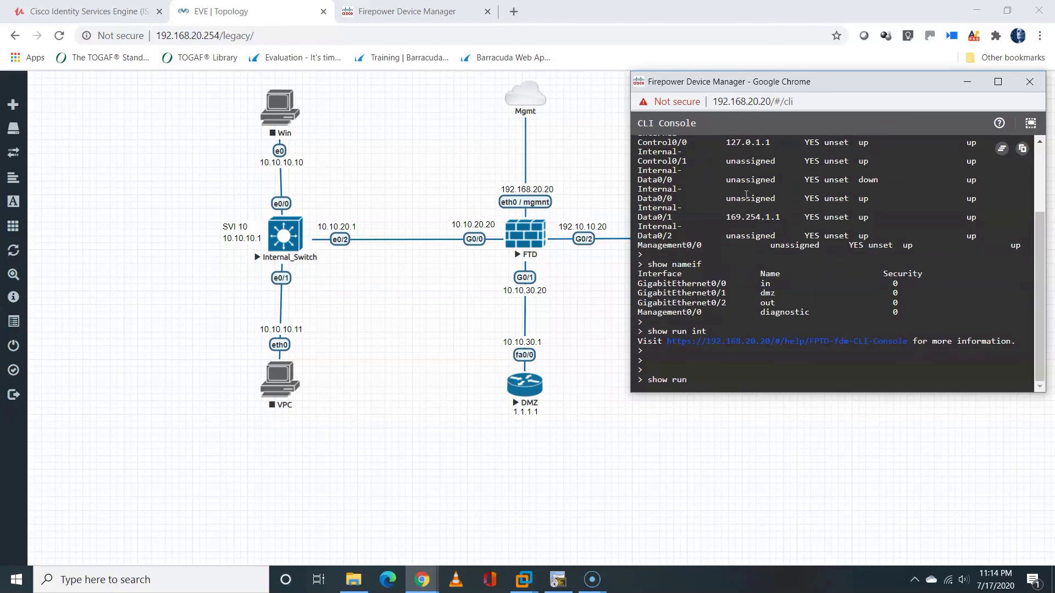
text(n)
key(Tab)
text(interface)
key(Return)
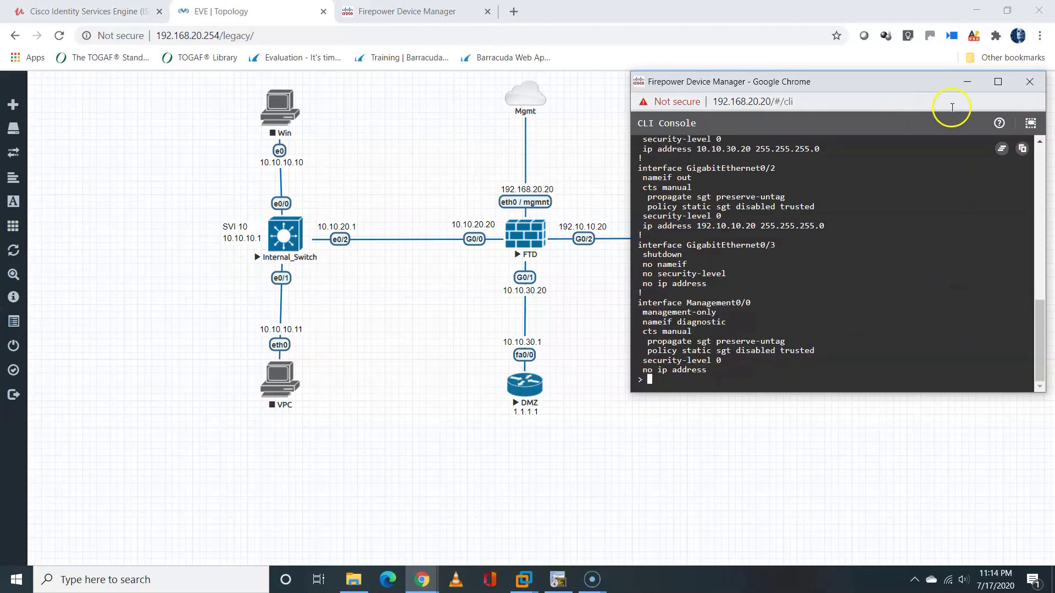
click(1039, 141)
click(1039, 142)
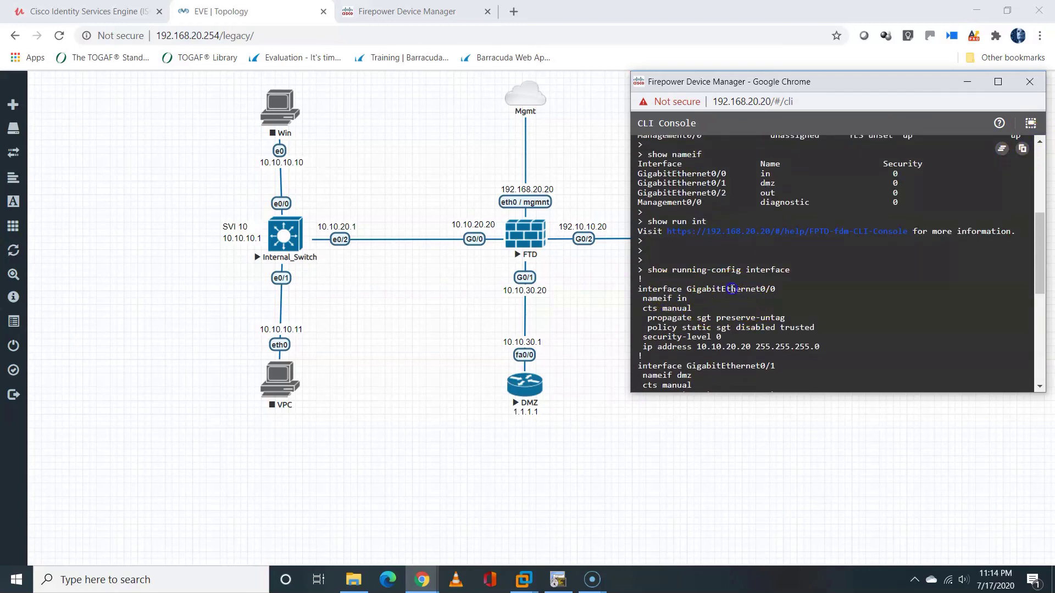
drag(731, 289, 771, 289)
click(649, 298)
click(651, 347)
drag(654, 347, 810, 347)
drag(1039, 256, 1037, 375)
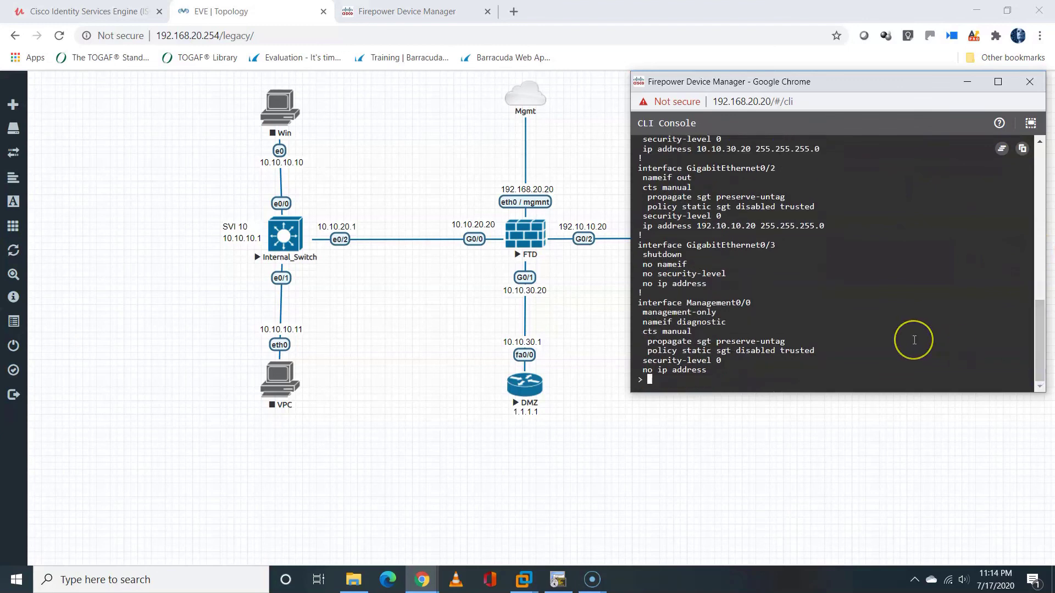
Ping 10.10.20.1 and 10.10.30.1 from the CLI console
key(Return)
key(Return)
key(Return)
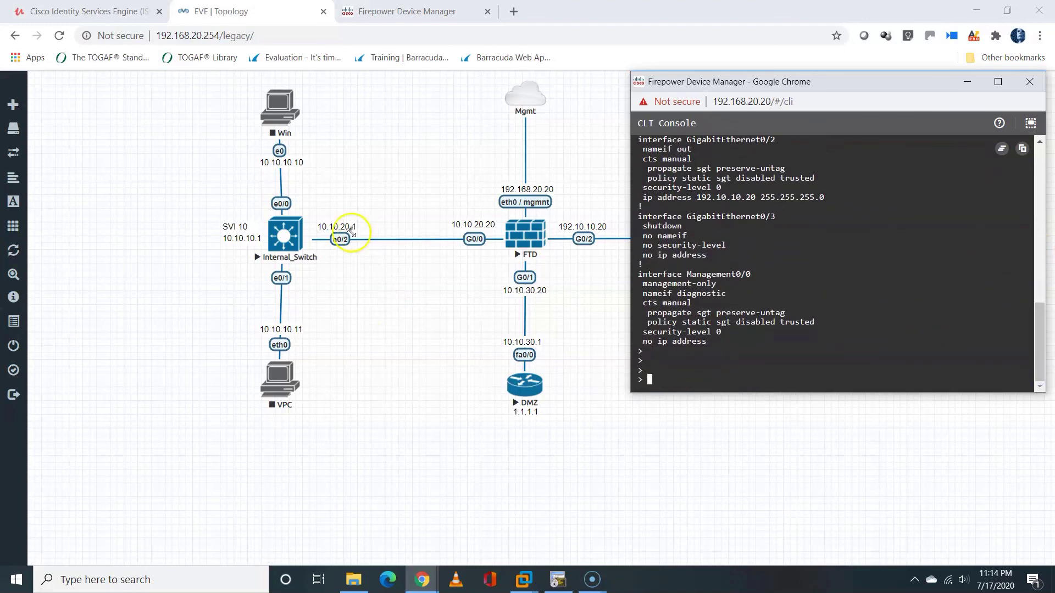
text(ping 10.10.)
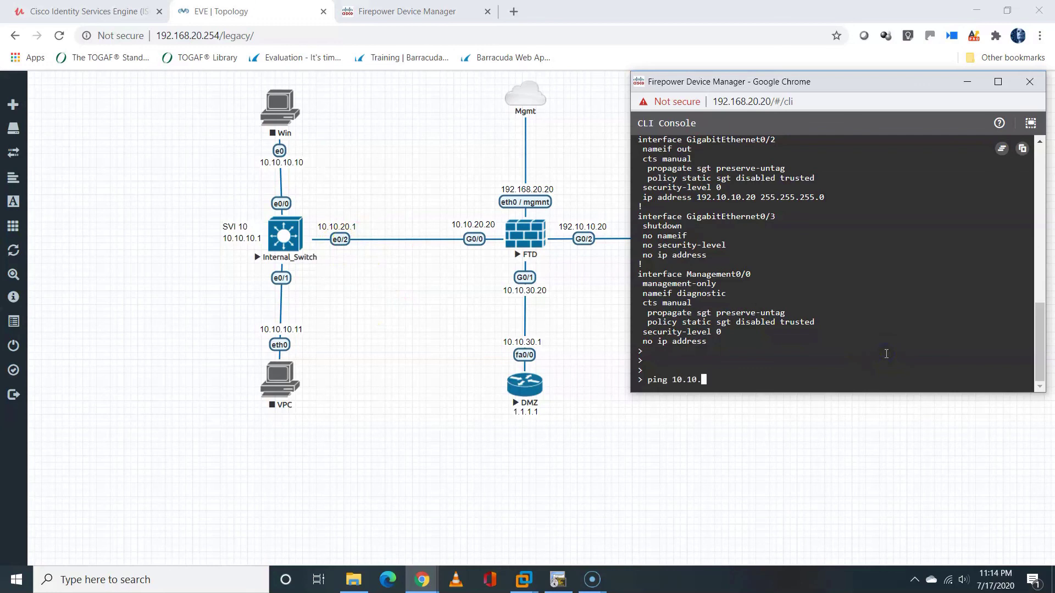
text(20.1)
key(Return)
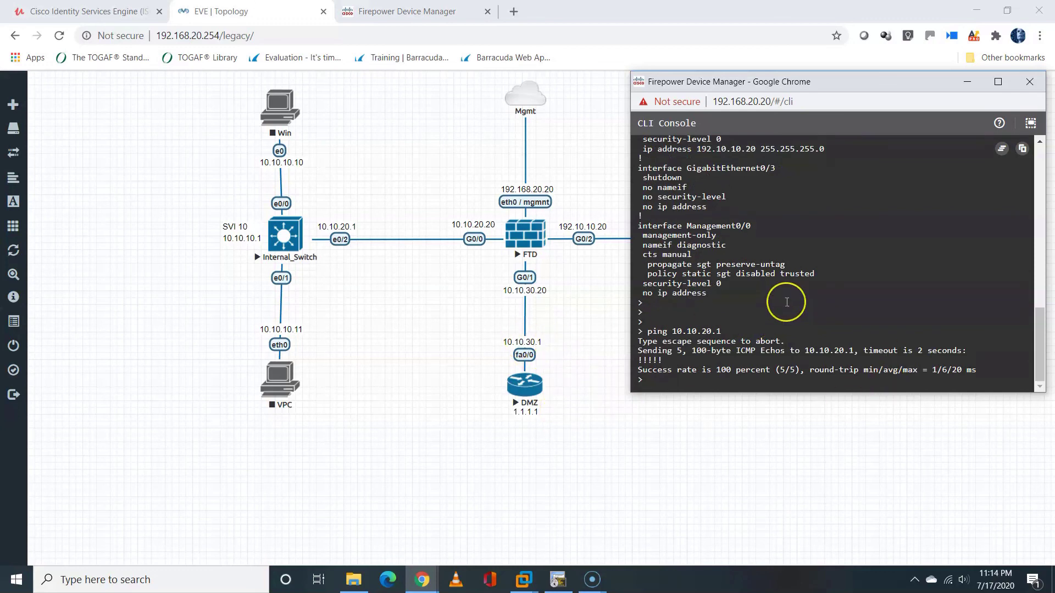
text(ping 10.10.30.1)
key(Return)
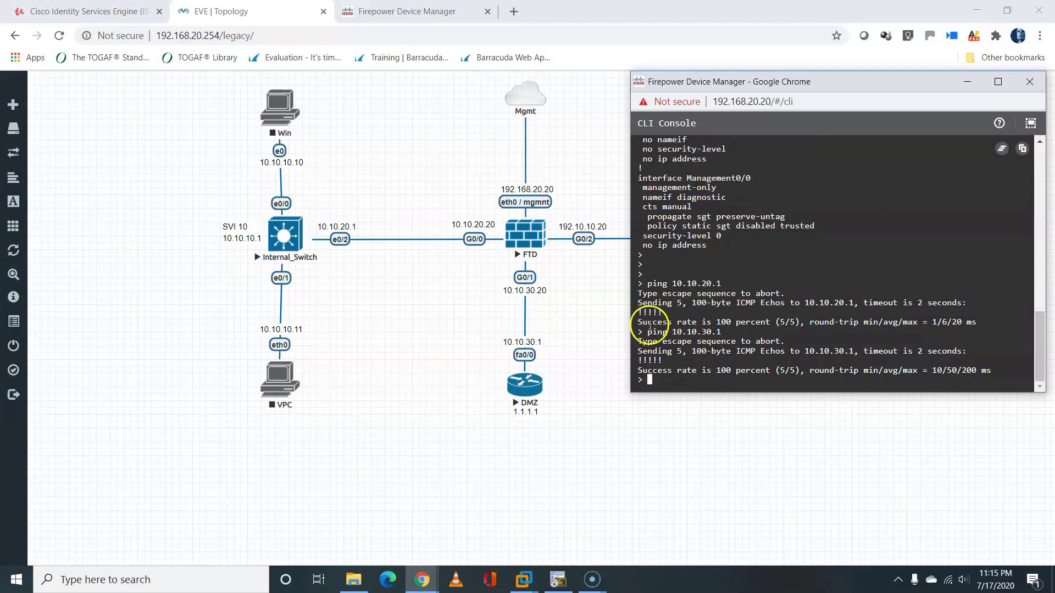
Move the console window left and ping 192.10.10.1
click(743, 85)
drag(743, 85, 273, 95)
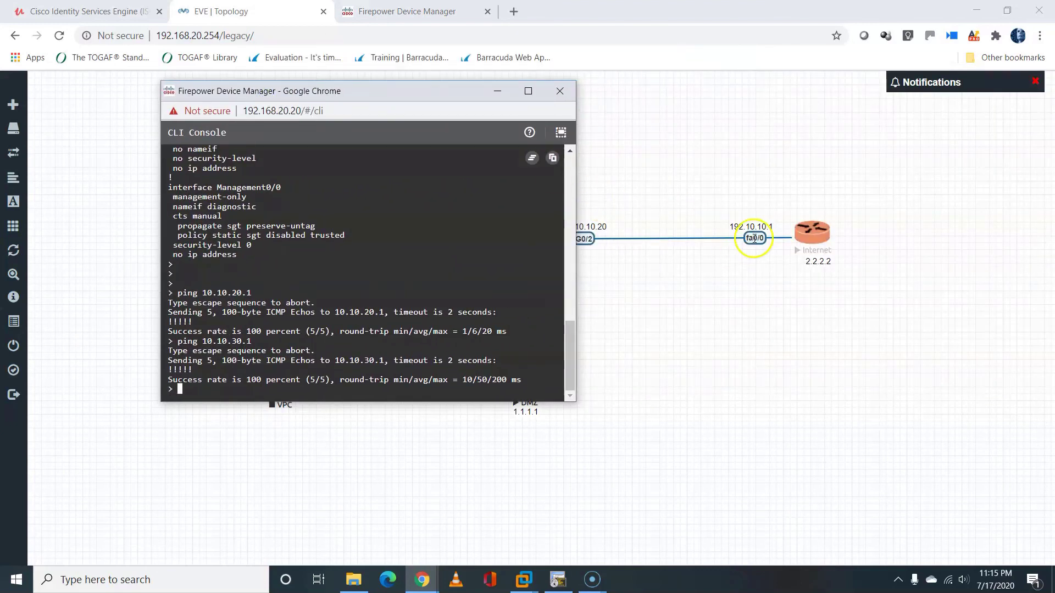
click(516, 242)
text(ping )
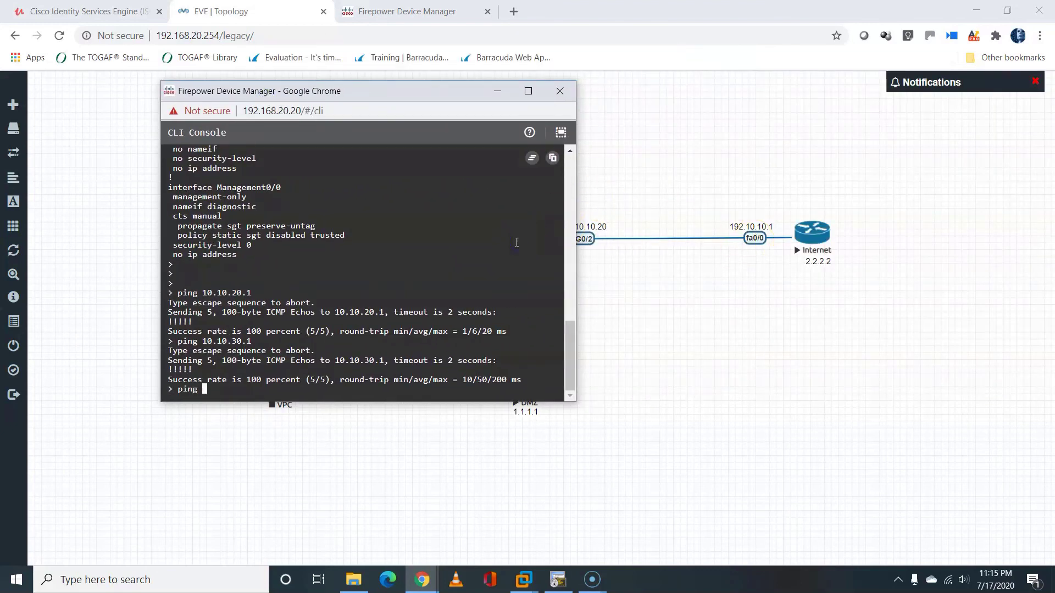
text(192.10.10.1)
key(Return)
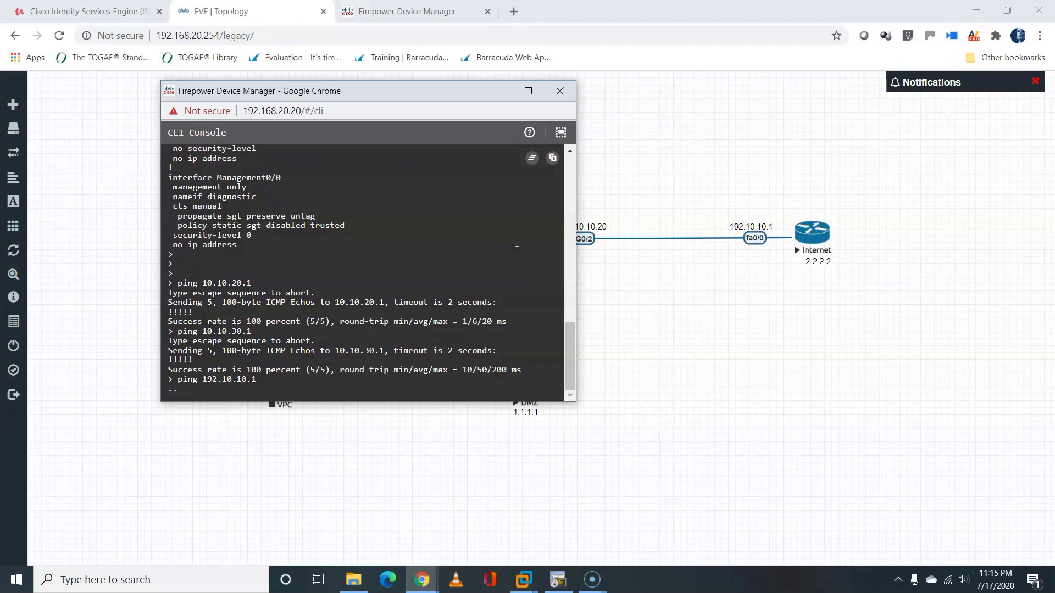